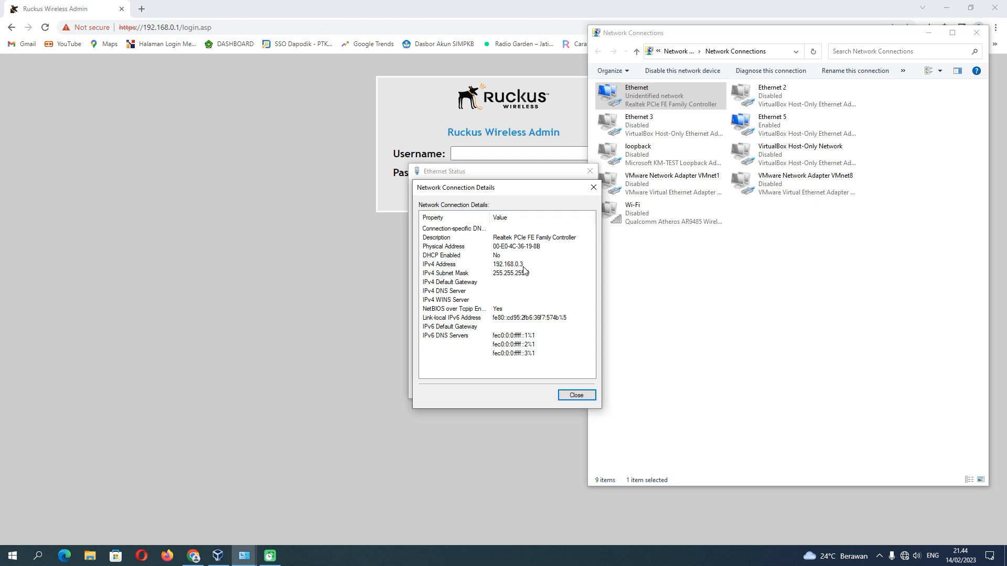
Close the Ethernet Details and Status windows, hide Network Connections and Chrome, then restore Network Connections.
left_click(593, 187)
left_click(590, 171)
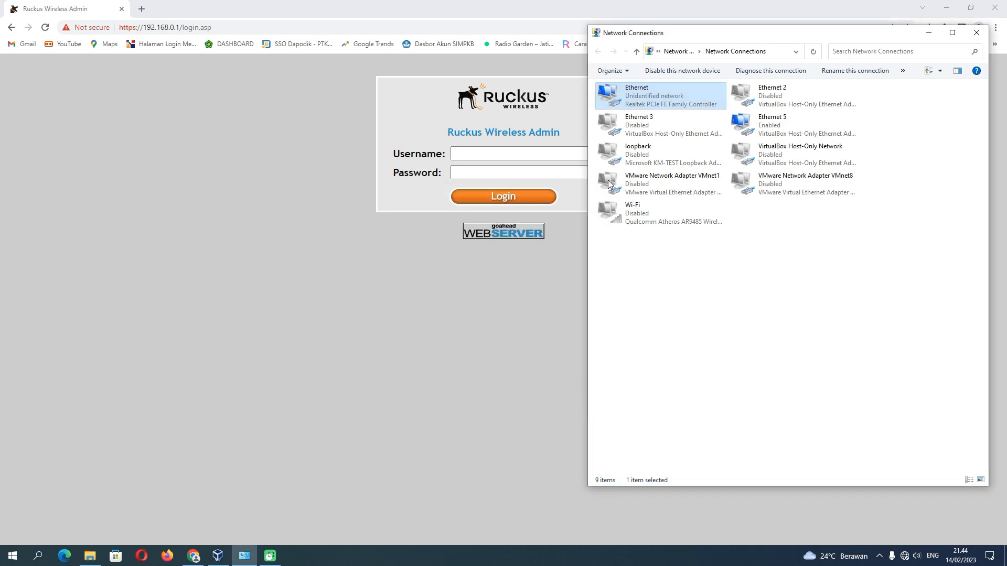
left_click(929, 32)
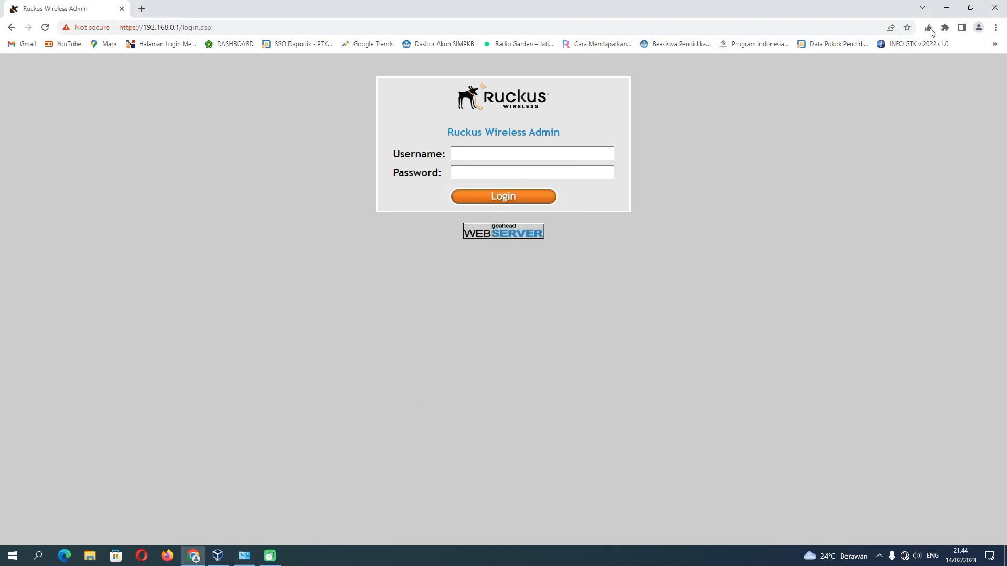
left_click(947, 8)
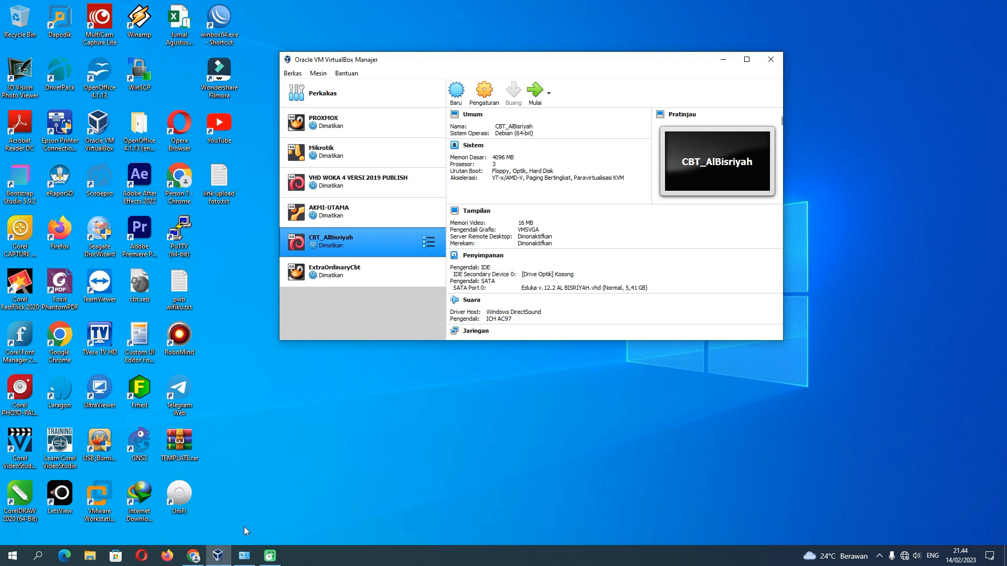
left_click(244, 556)
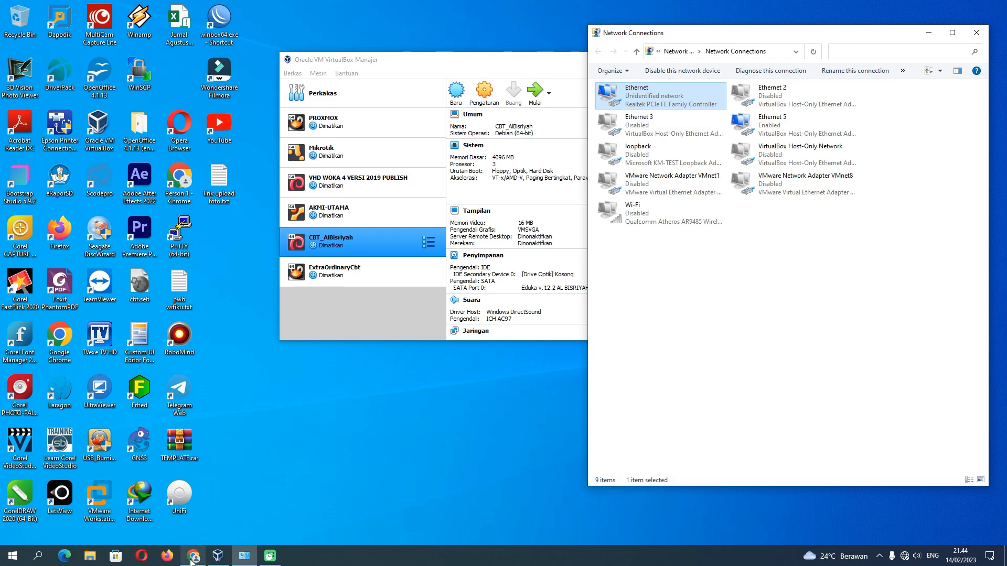
Sign in to Ruckus Wireless Admin at 192.168.0.1 in Chrome with the admin username and password.
mouse_move(192, 557)
left_click(204, 518)
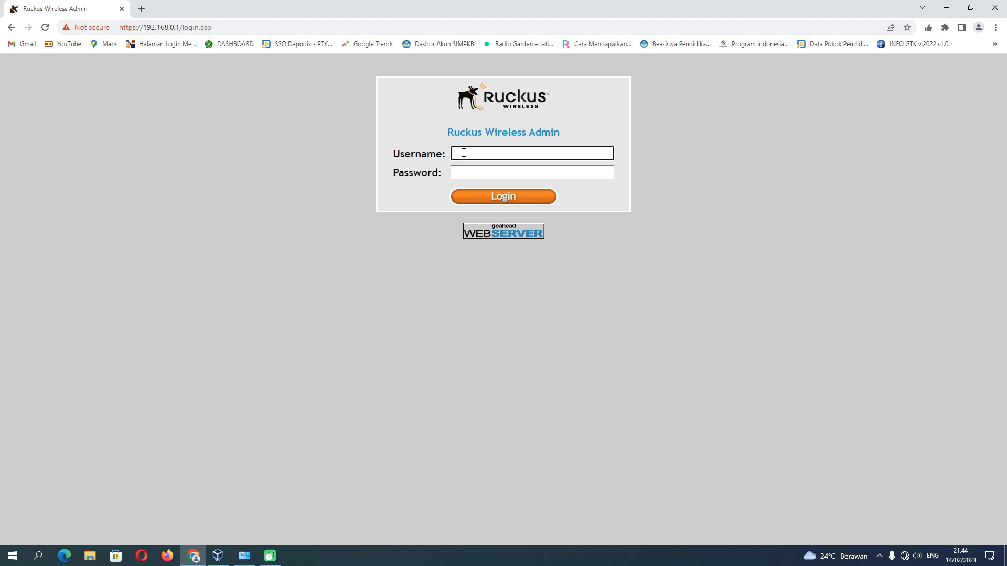
type("super")
key("Tab")
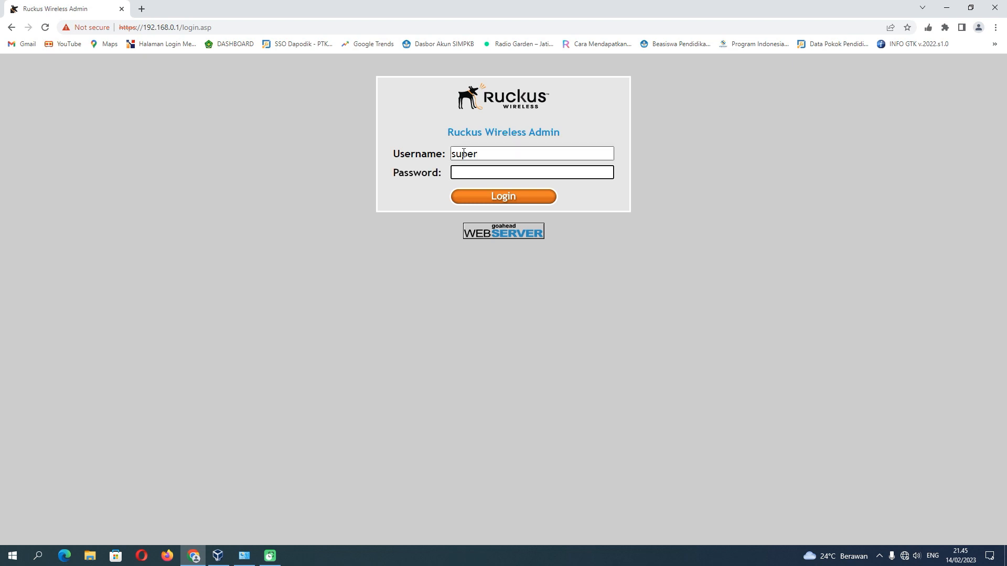
type("sp-admin")
left_click(497, 198)
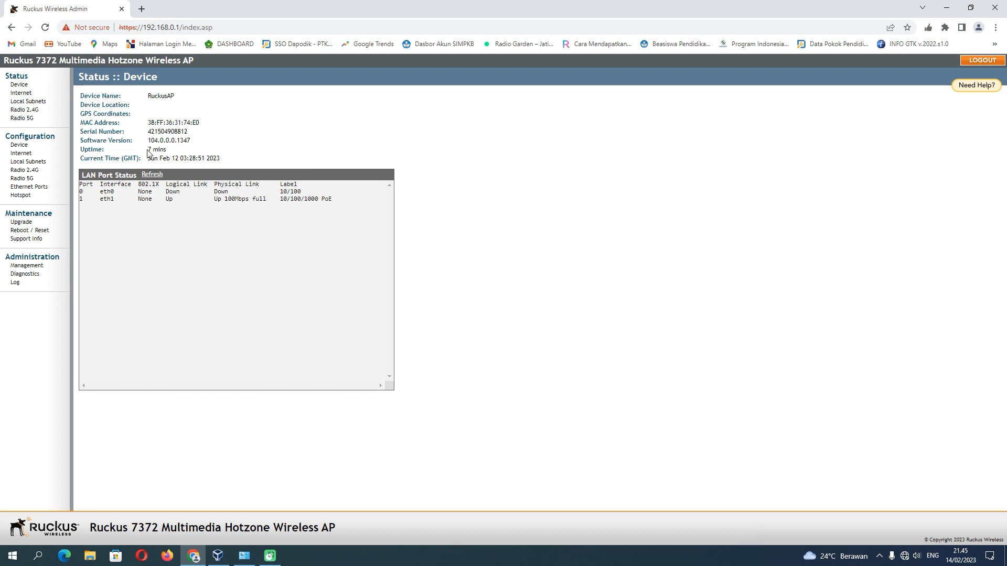
left_click(245, 556)
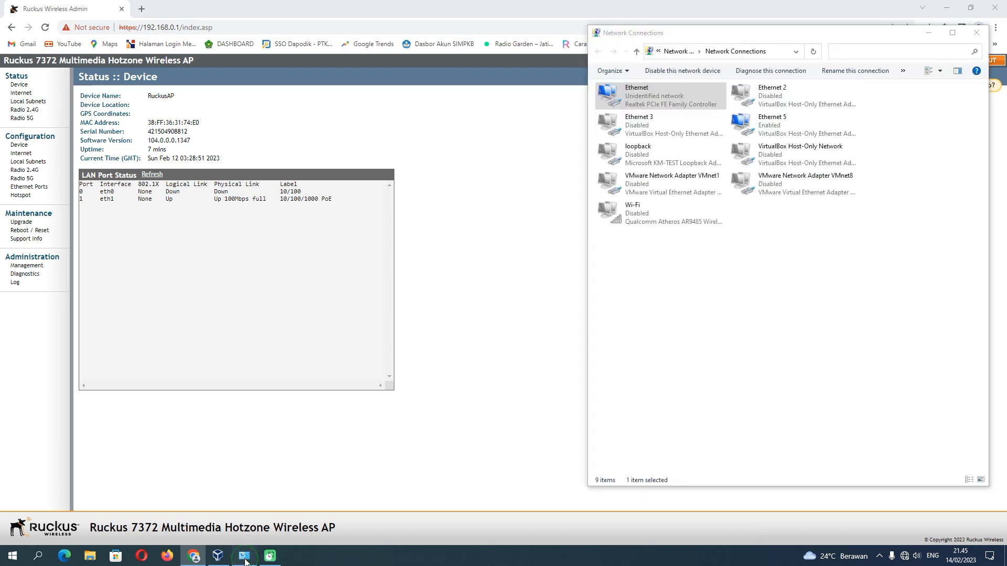
right_click(648, 102)
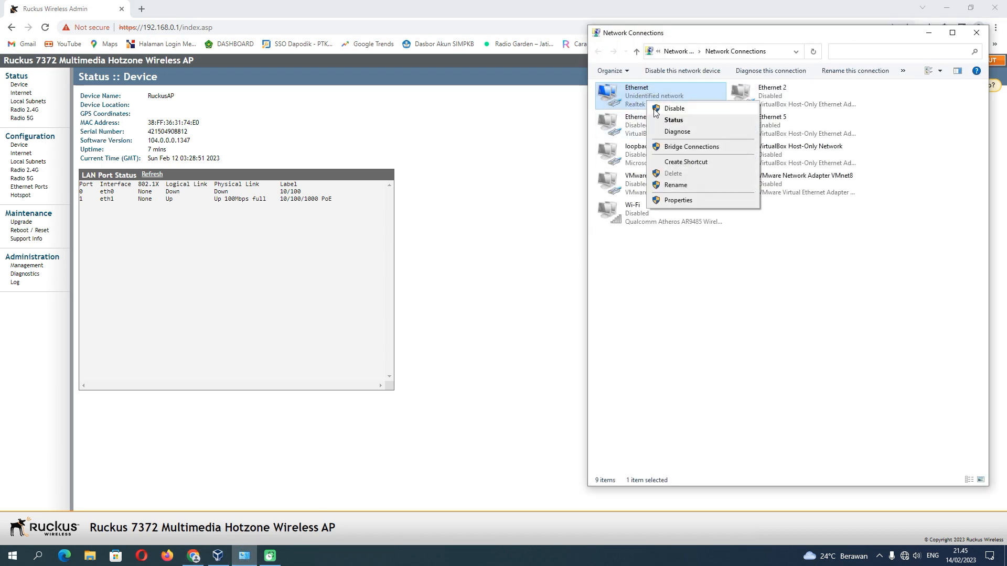
left_click(676, 200)
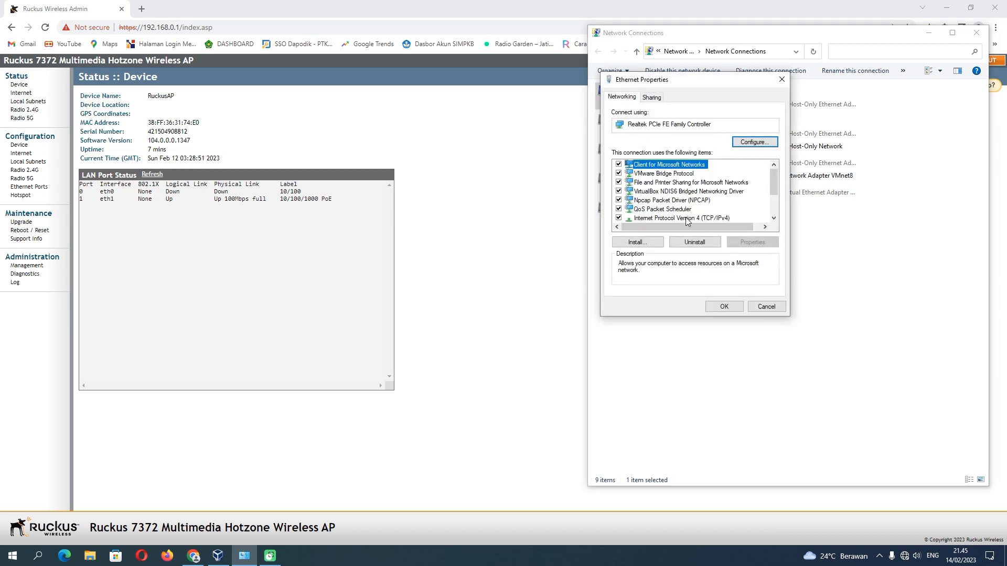
double_click(685, 217)
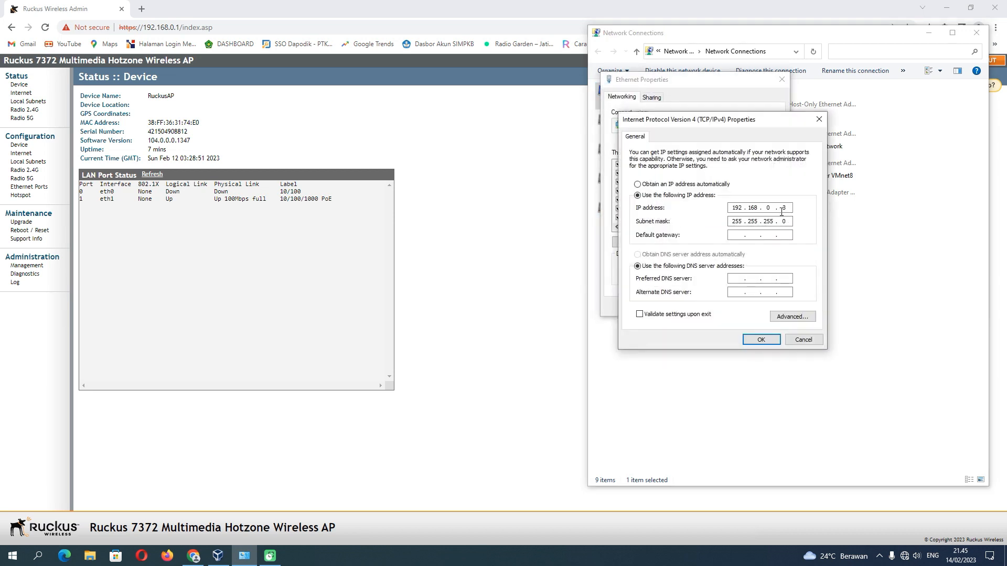
left_click(819, 120)
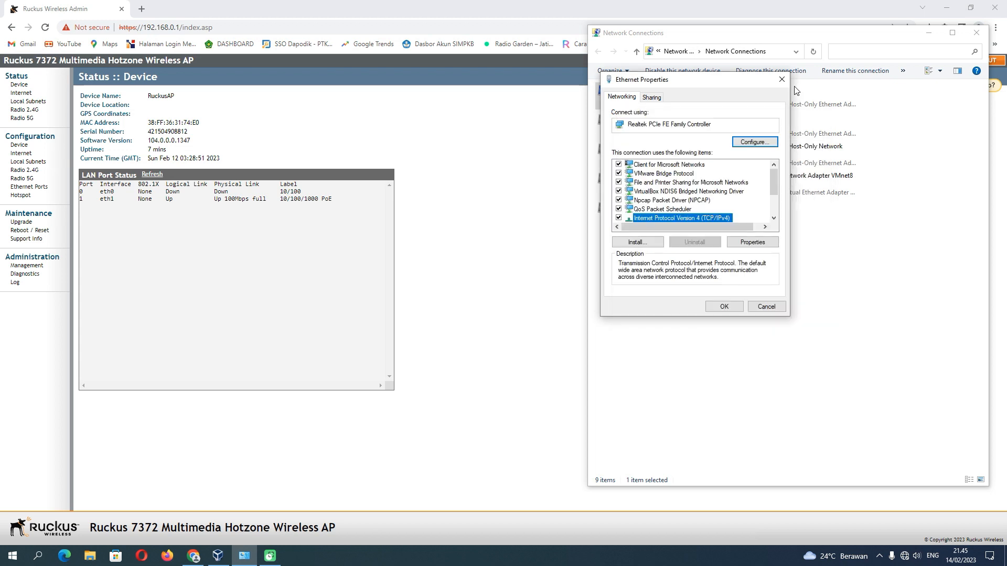
left_click(783, 79)
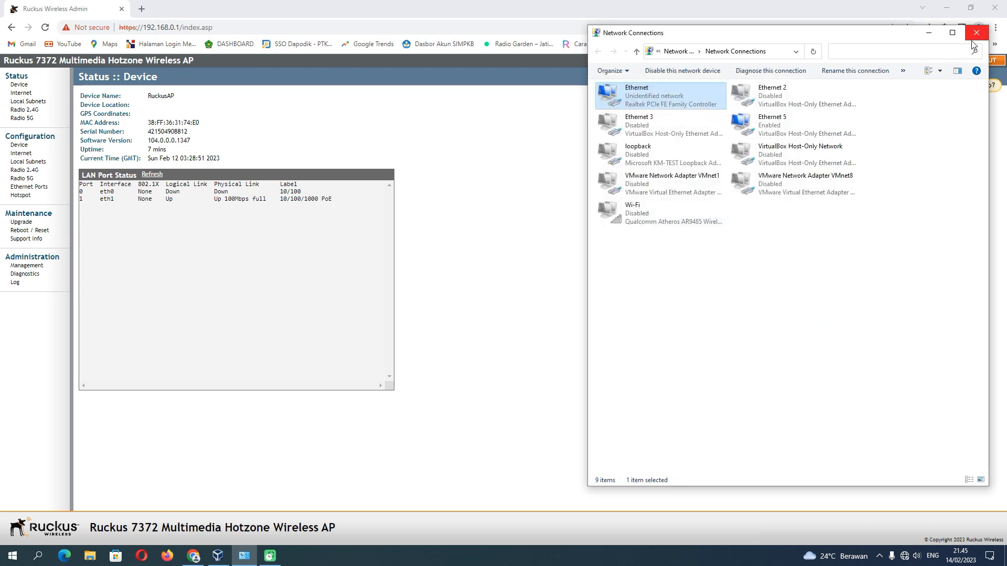
left_click(929, 33)
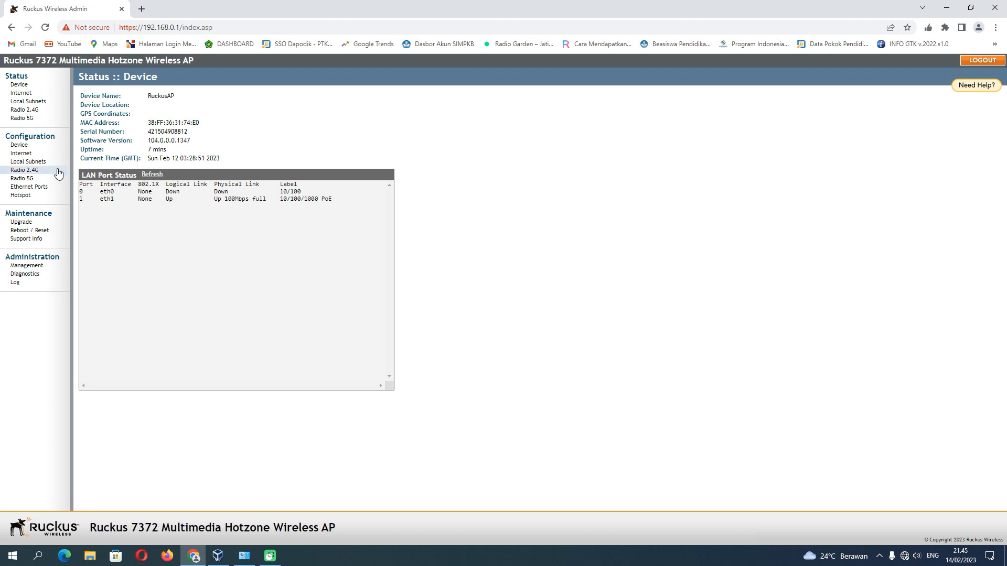
Enable Local Subnet 1 and set its local IP to 192.168.0.1.
left_click(32, 162)
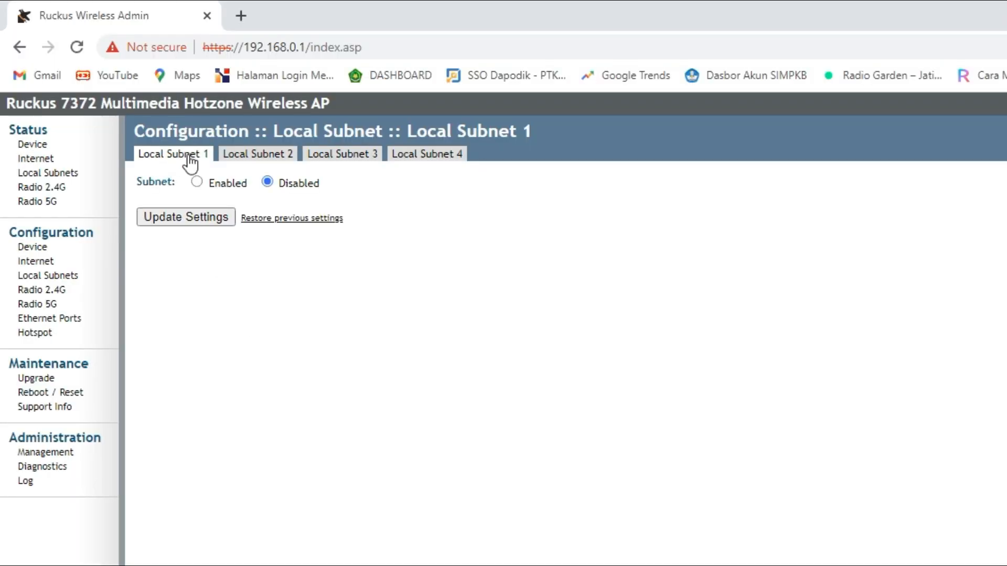
left_click(197, 182)
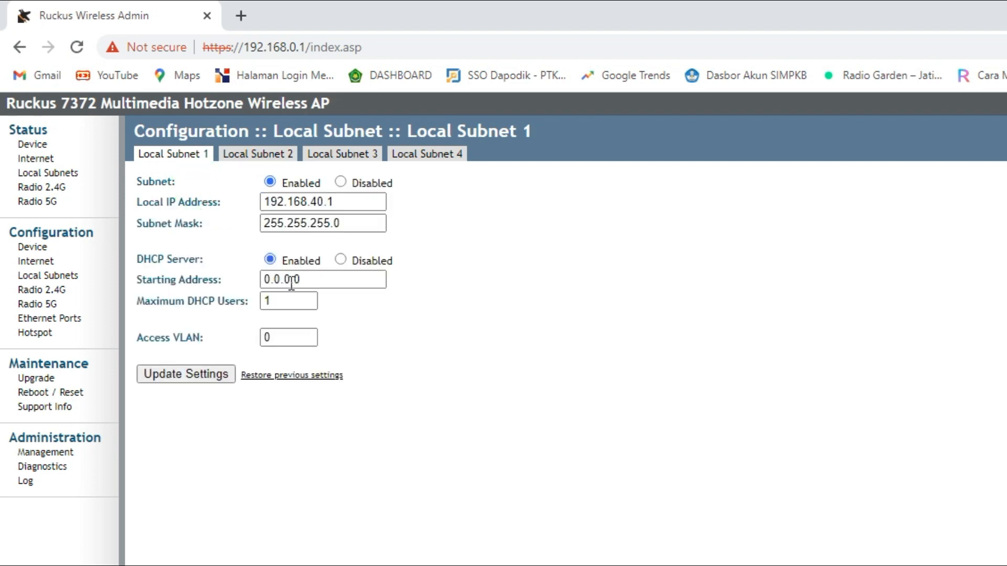
double_click(318, 202)
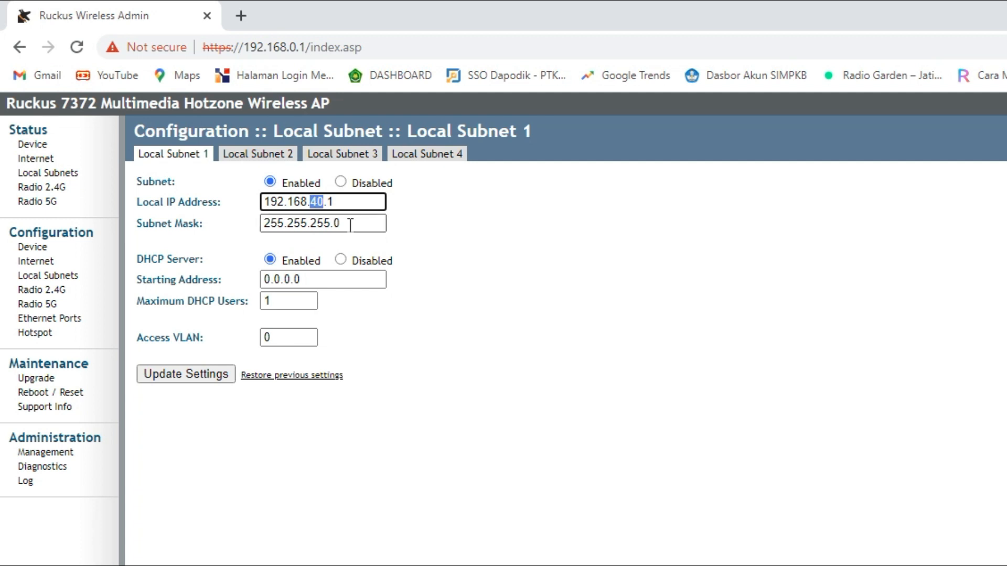
type("0")
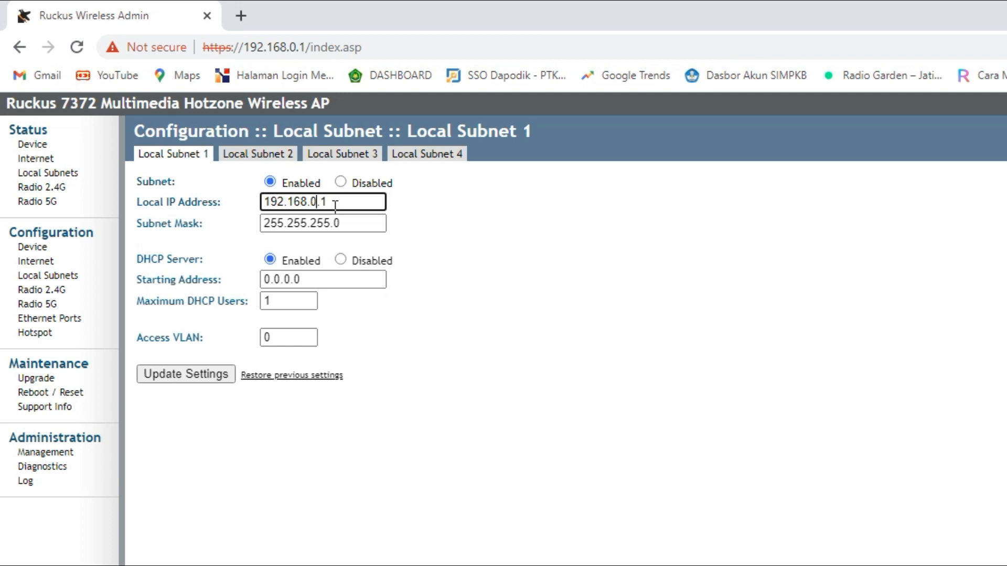
Set DHCP start 192.168.0.2, maximum 100 users and Access VLAN 1, then save the subnet.
triple_click(312, 278)
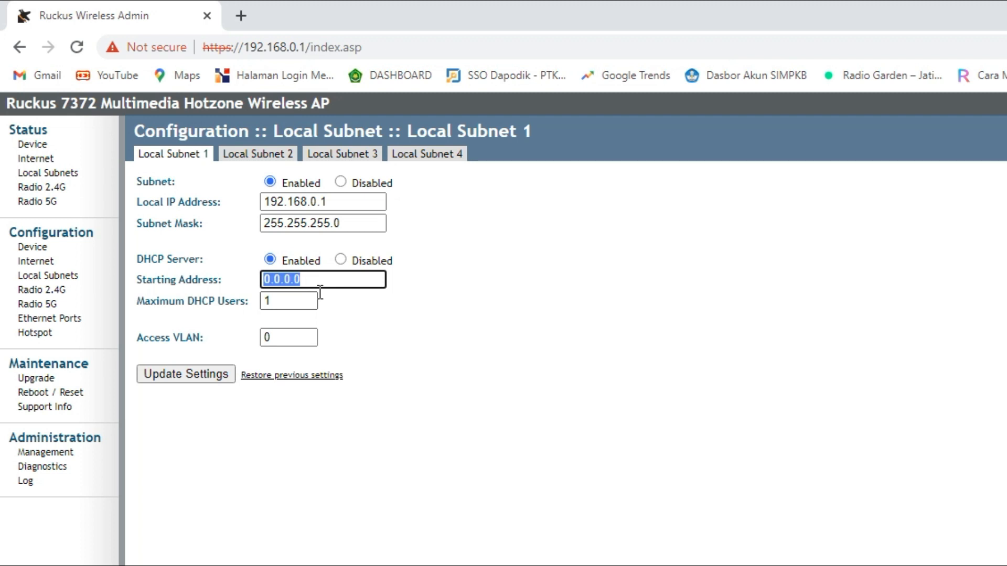
type("192.168")
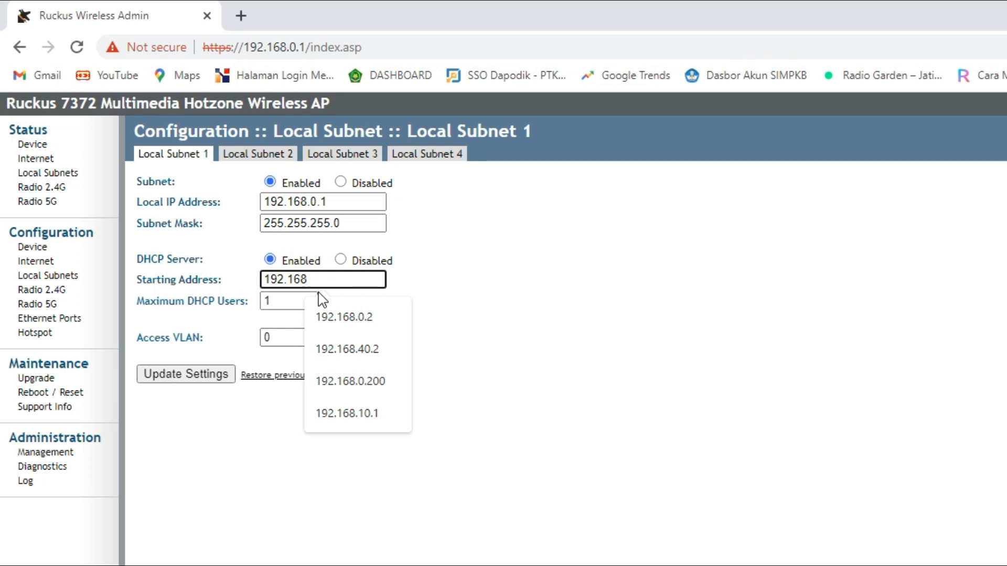
type(".0.2")
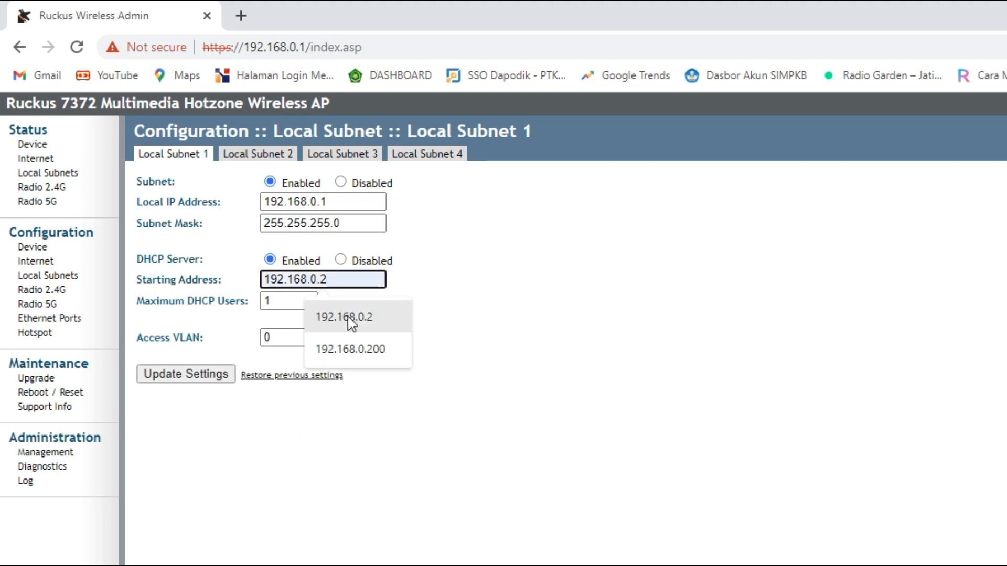
left_click(322, 317)
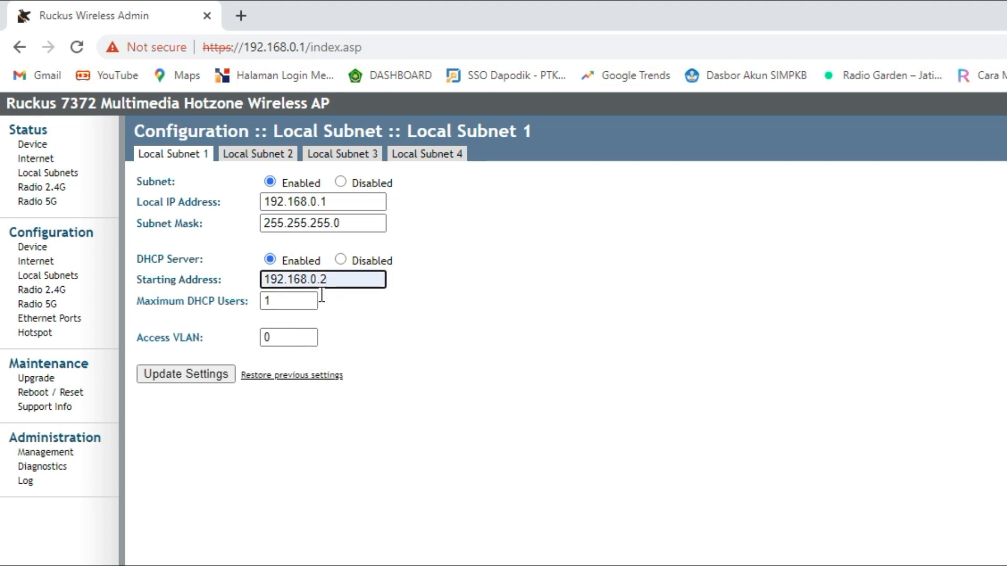
left_click(281, 303)
left_click(300, 338)
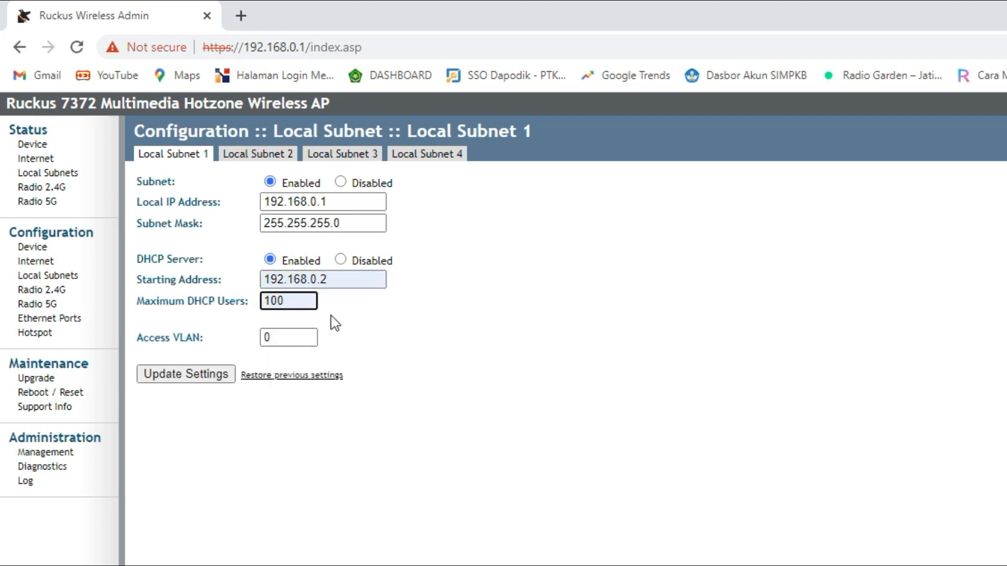
left_click(292, 341)
double_click(267, 338)
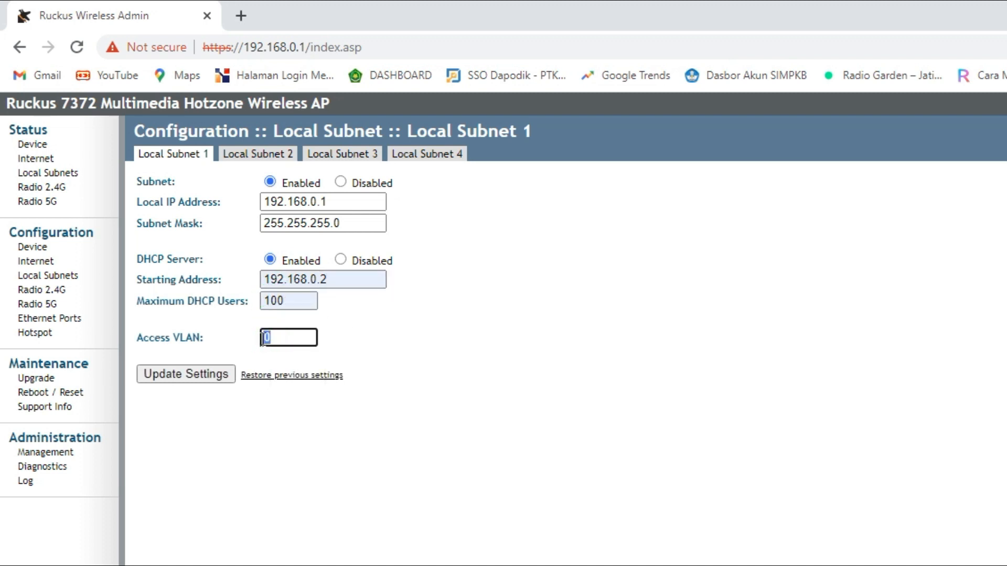
type("1")
left_click(174, 378)
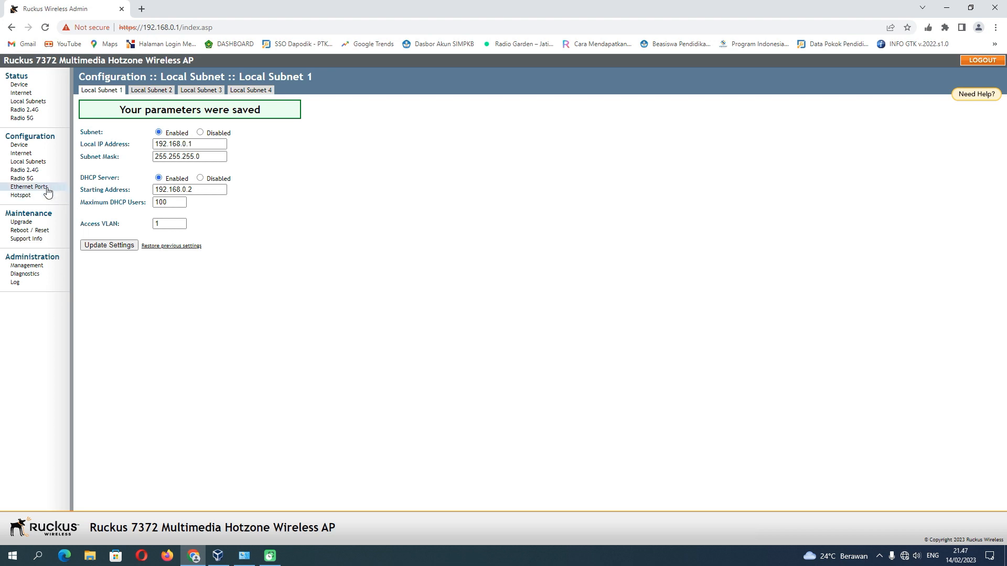
On Radio 2.4G Common, keep United States, choose Channel 6 and 40 MHz width, and save.
left_click(33, 172)
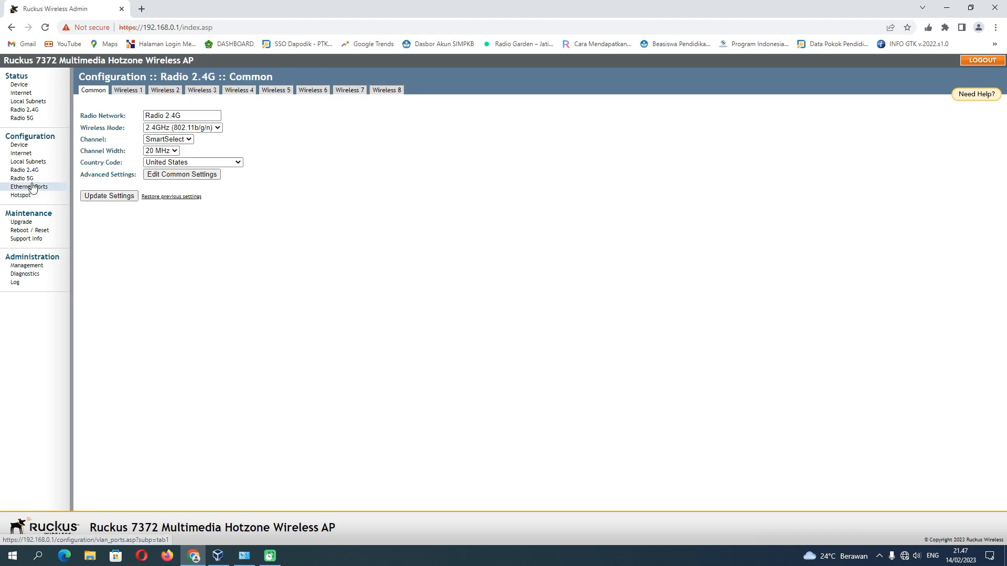
left_click(33, 171)
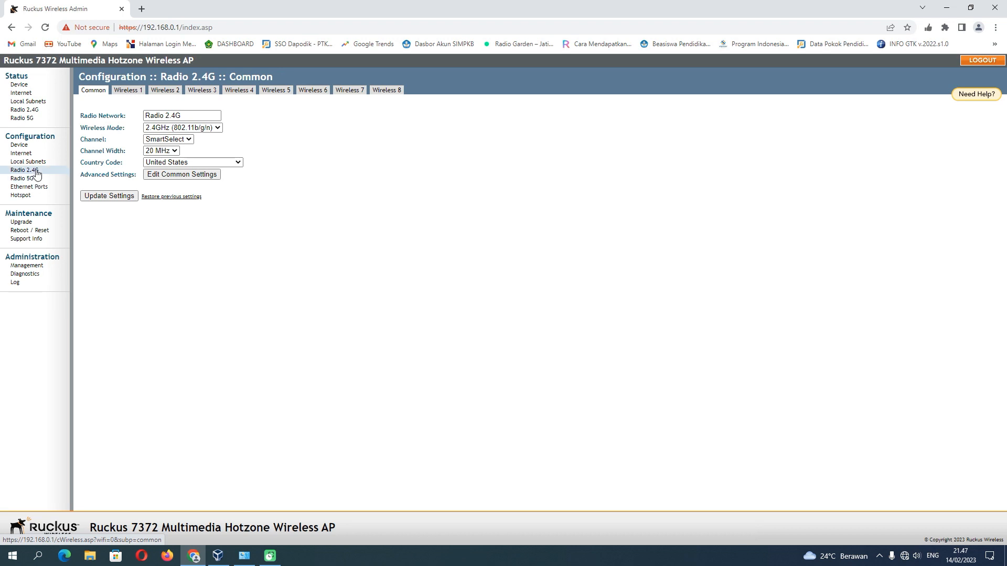
left_click(35, 171)
left_click(211, 163)
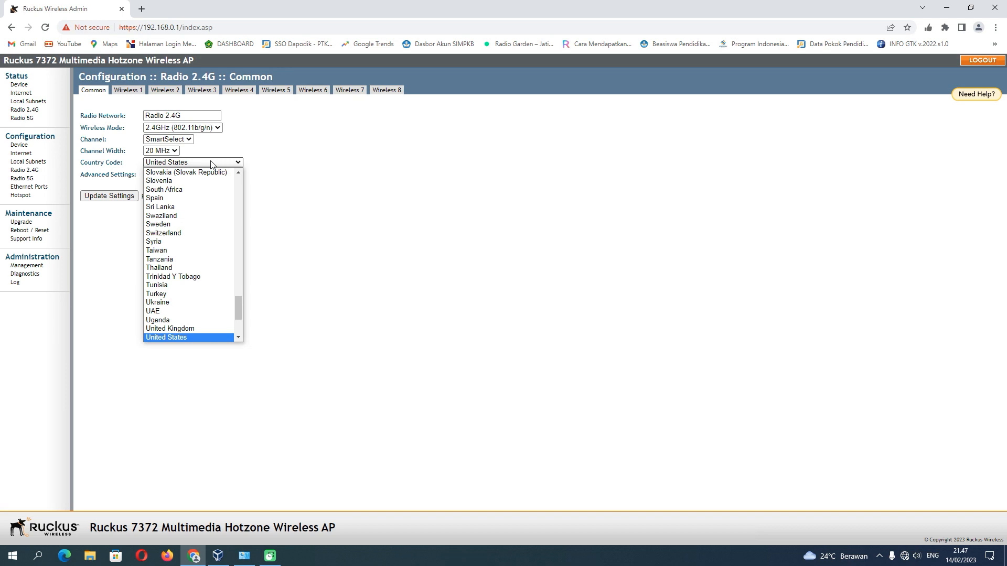
left_click(212, 163)
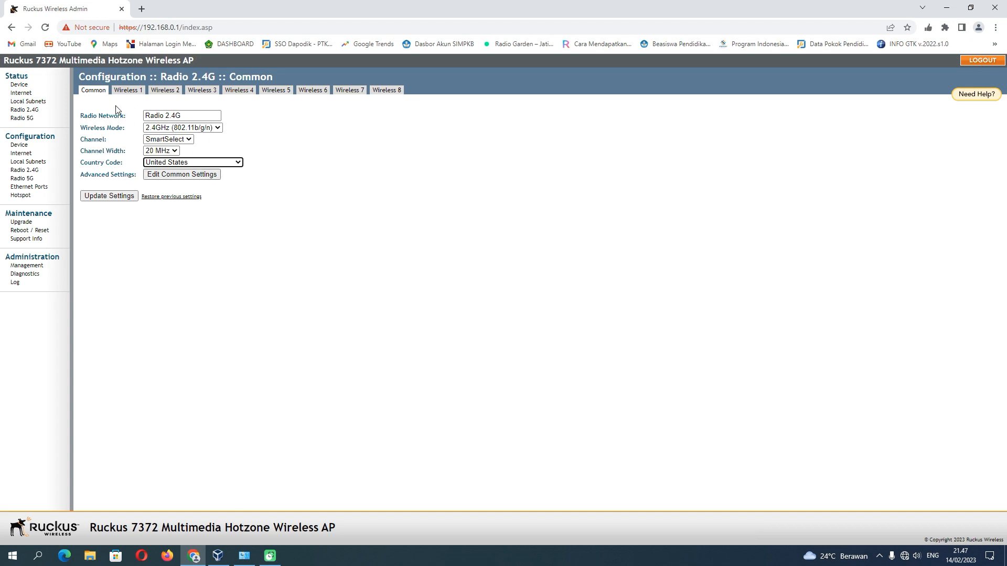
left_click(185, 140)
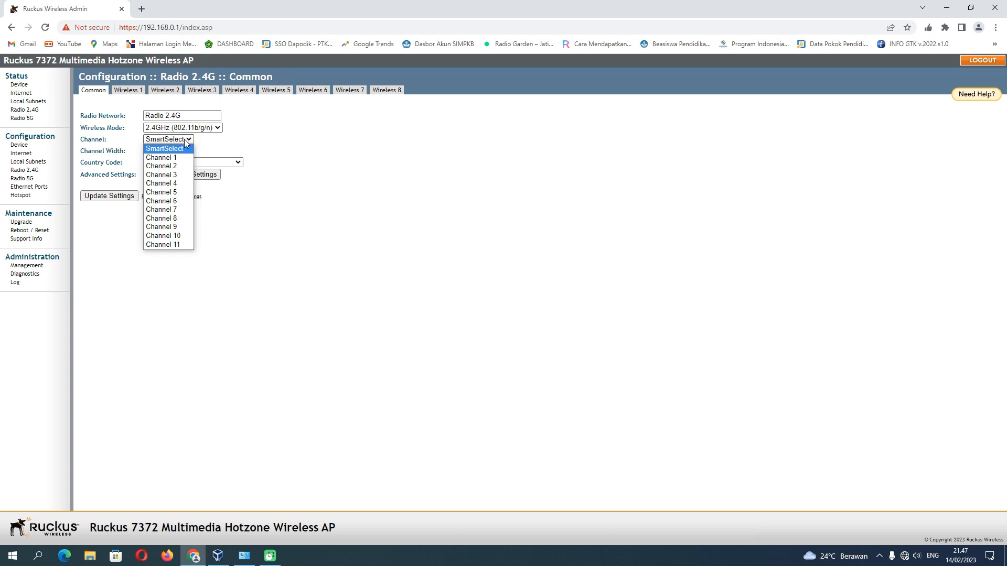
left_click(179, 204)
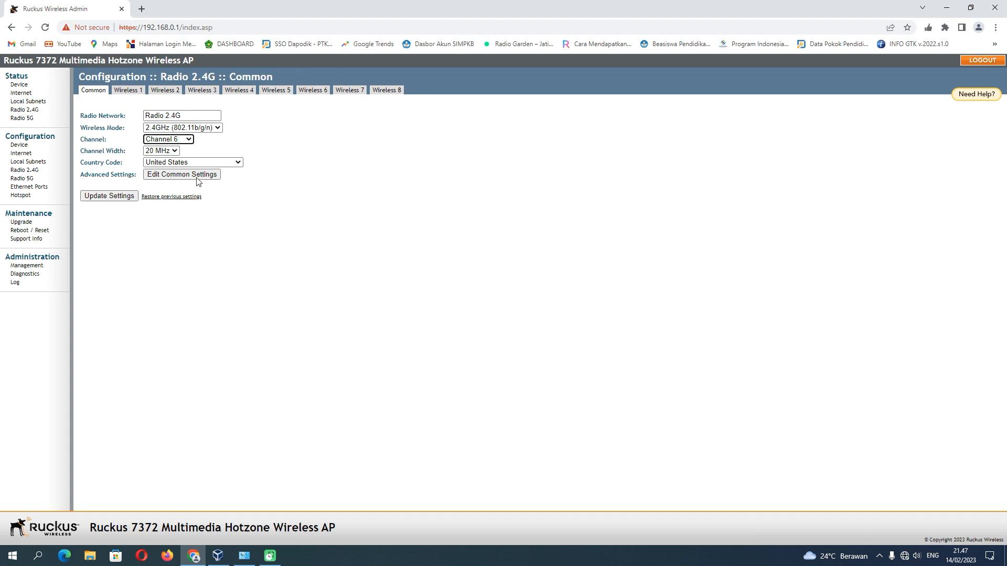
left_click(174, 151)
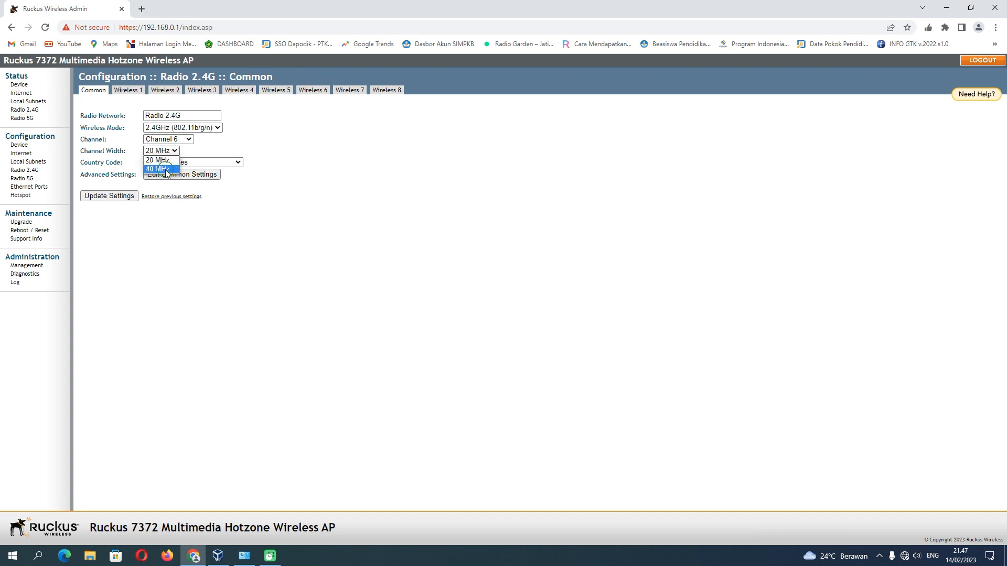
left_click(166, 169)
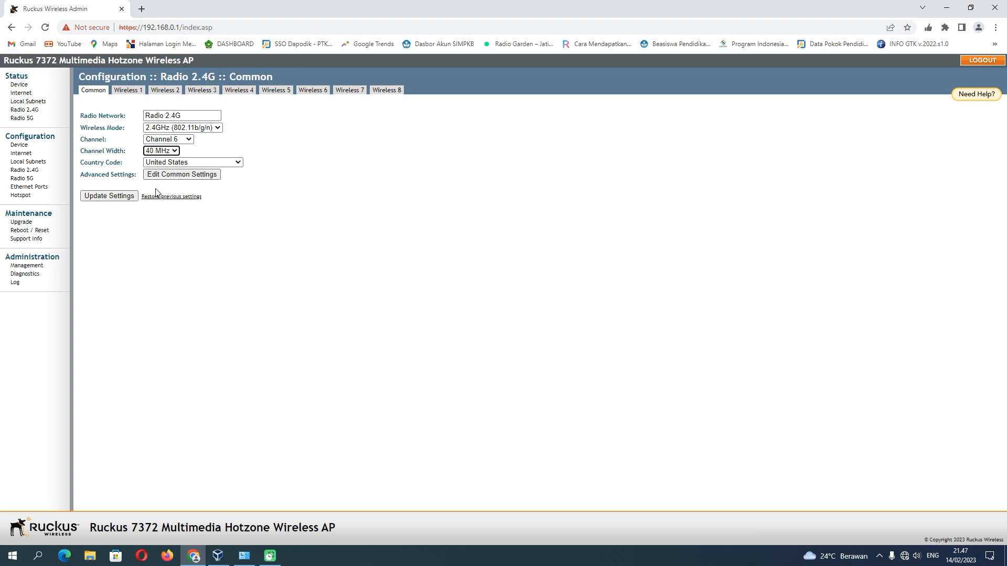
left_click(121, 199)
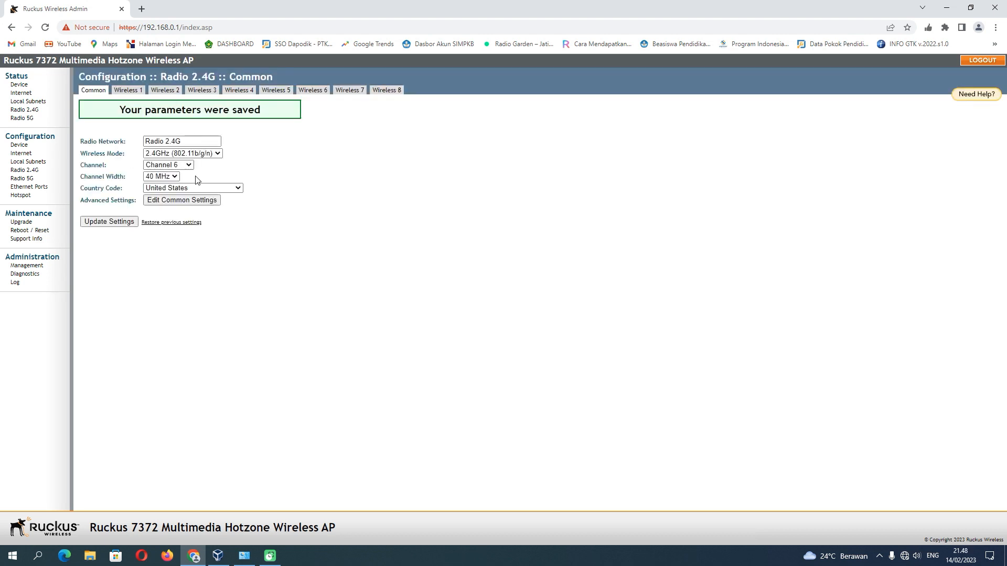
Change the Wireless 1 SSID to UAM2023, copy it, and set Wireless Availability to Enabled.
left_click(138, 93)
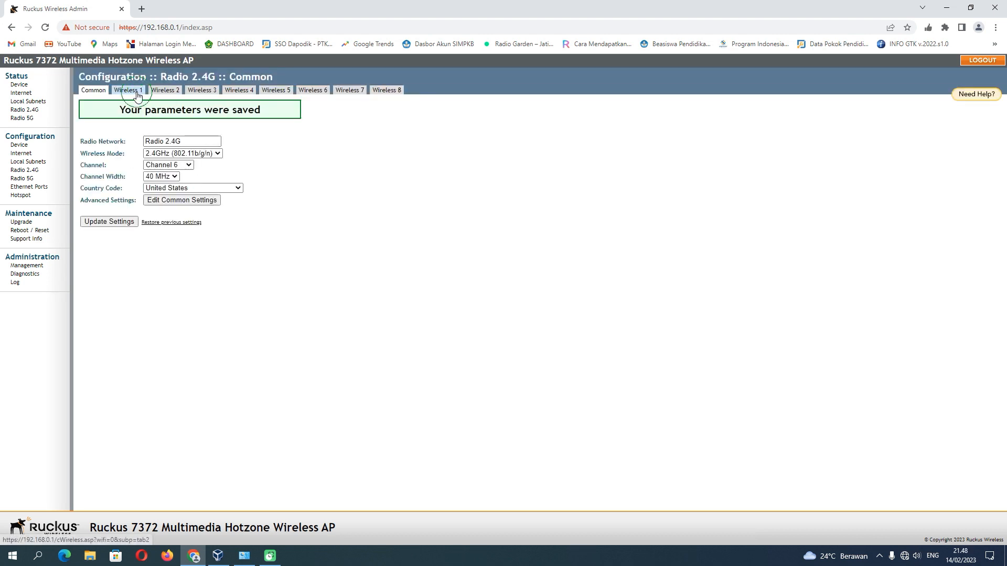
left_click_drag(198, 152, 153, 156)
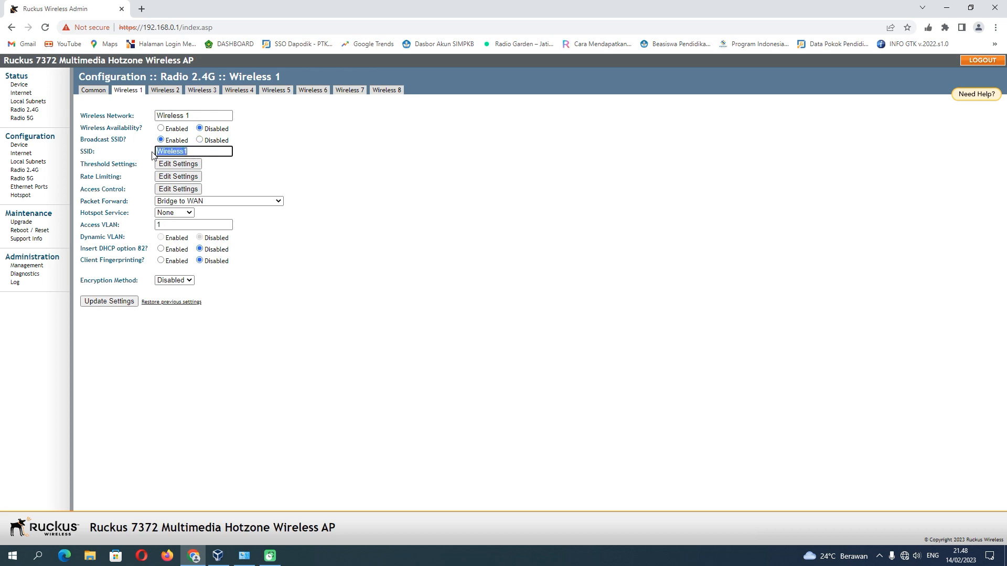
type("UAM")
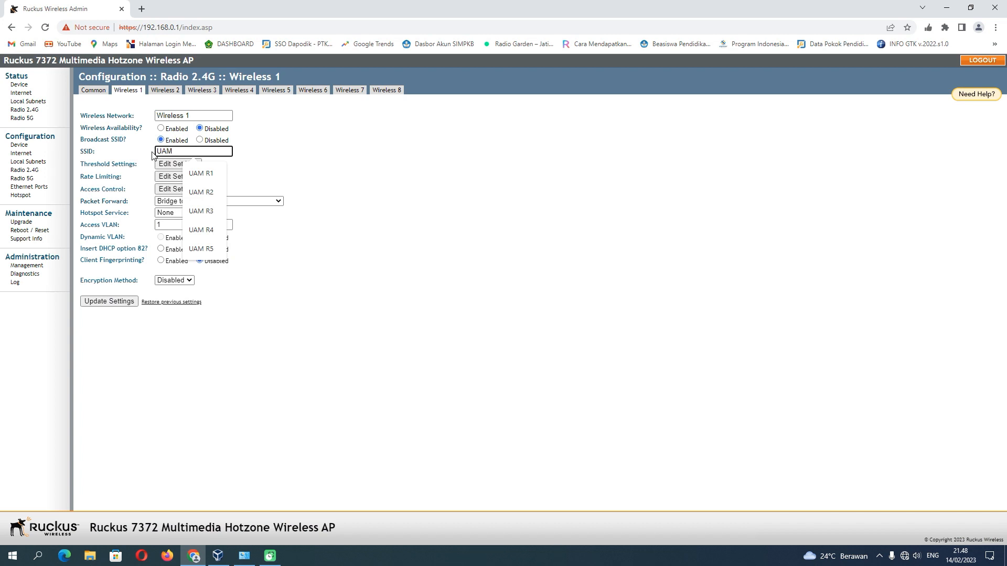
type("2023")
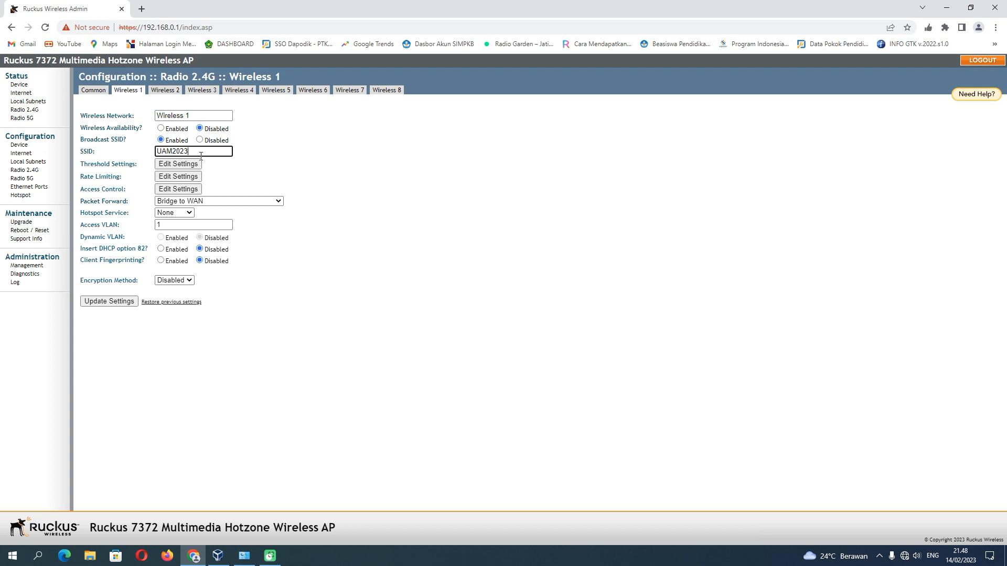
left_click_drag(201, 156, 156, 153)
right_click(163, 152)
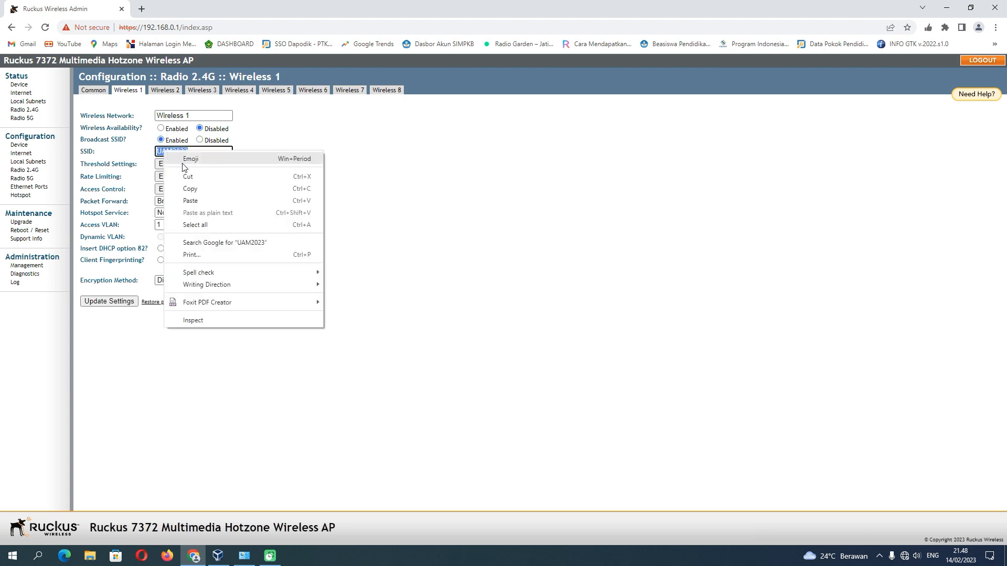
left_click(192, 190)
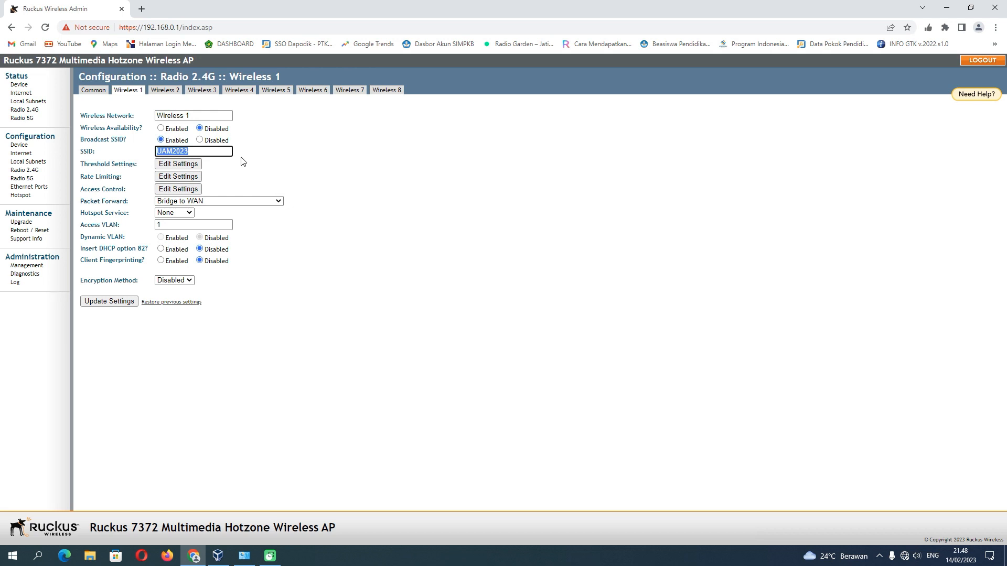
left_click(161, 129)
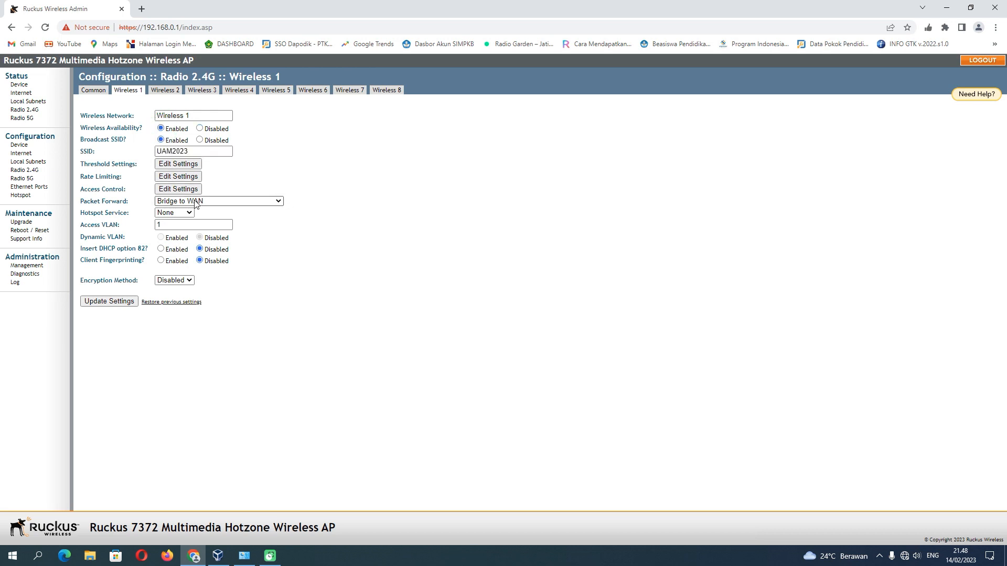
Set Wireless 1 packet forwarding to Local Subnet NAT and Route to WAN on Local Subnet 1, and save.
left_click(190, 202)
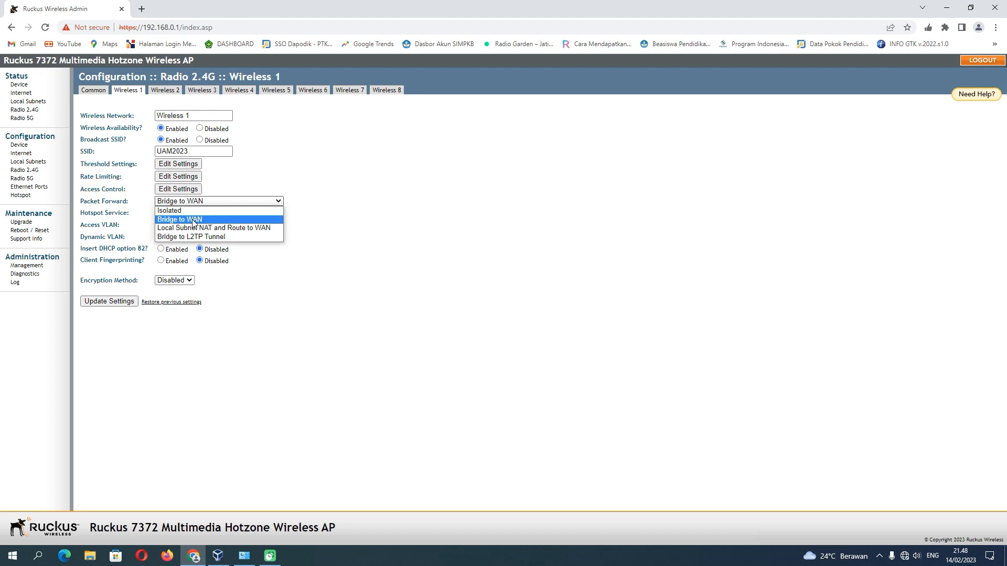
left_click(225, 229)
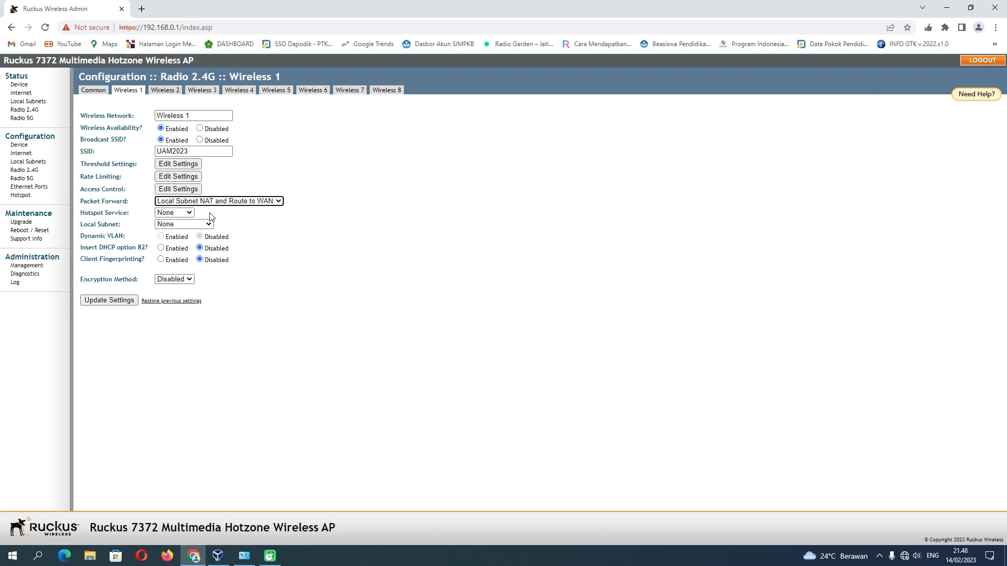
left_click(180, 225)
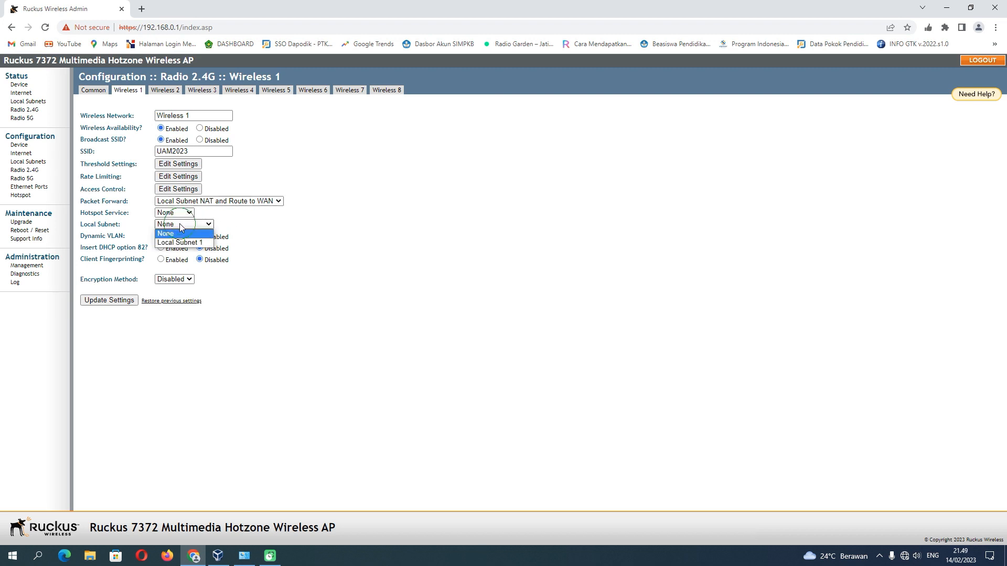
left_click(184, 242)
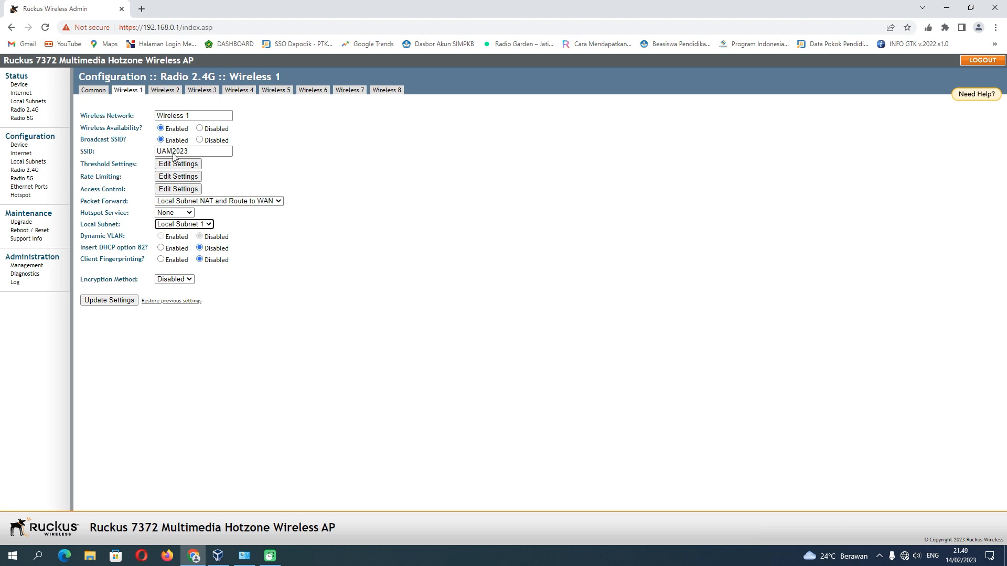
left_click(127, 300)
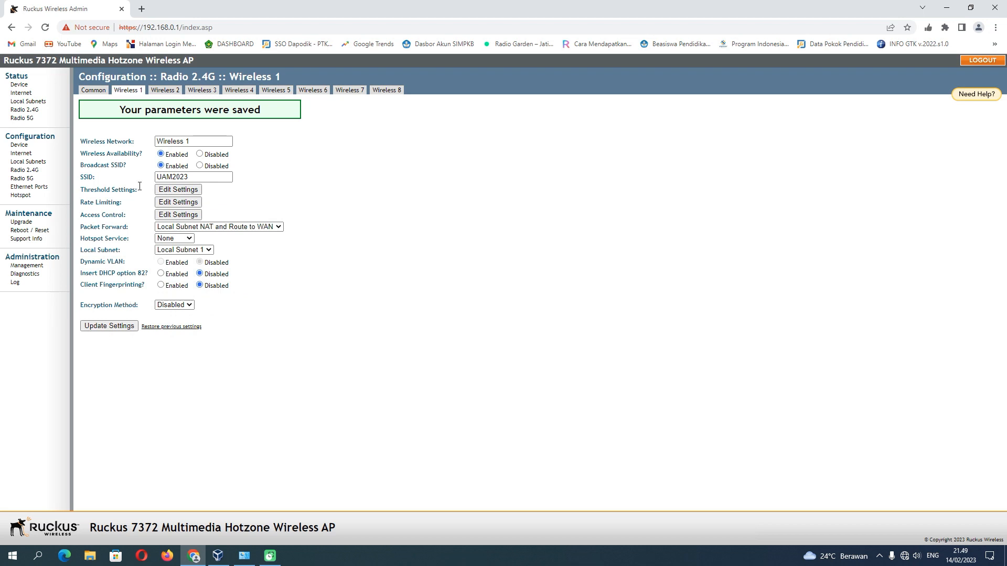
Choose Channel 149 in the Radio 5G common settings and save them.
left_click(30, 179)
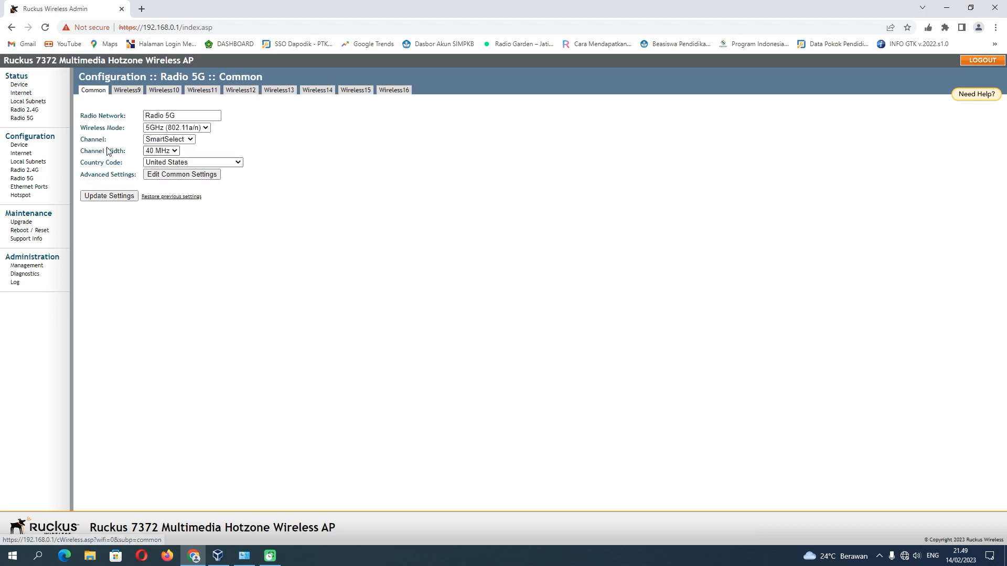
left_click(172, 139)
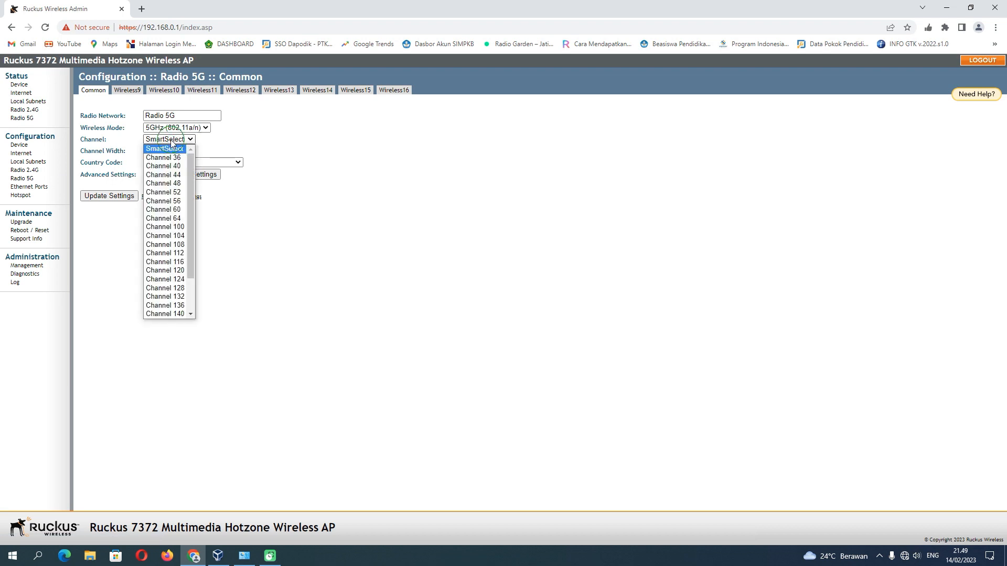
scroll(172, 227, "down", 1)
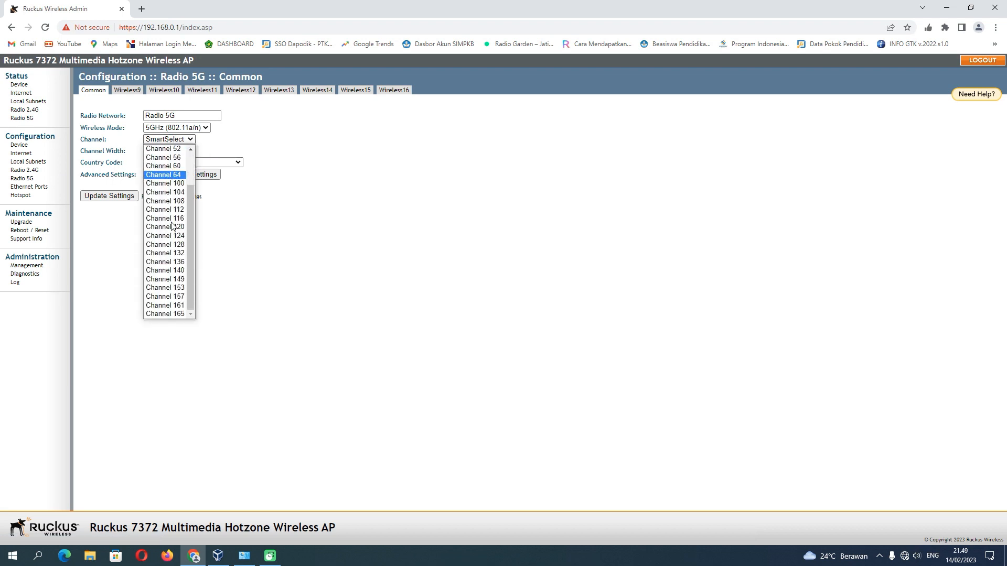
left_click(177, 281)
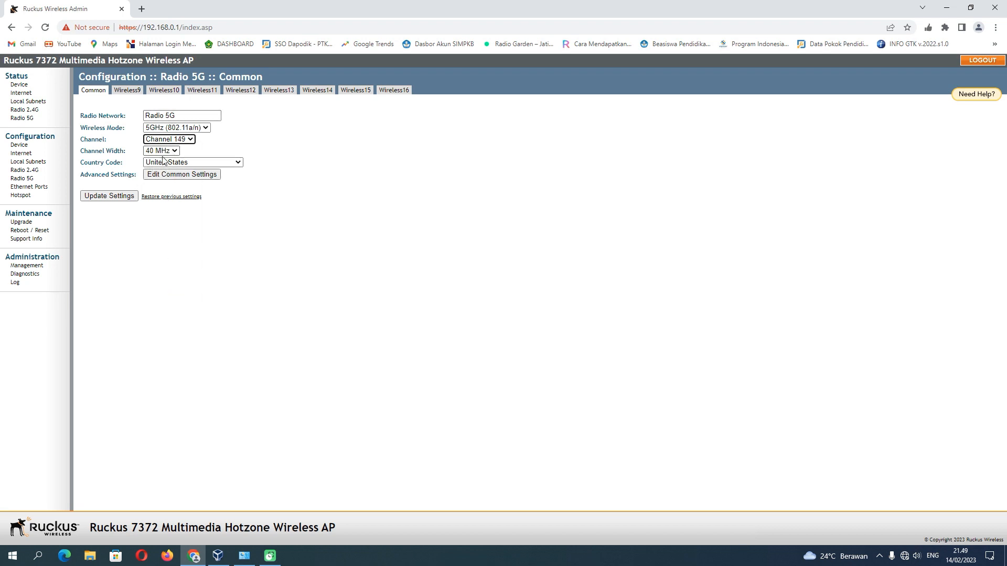
left_click(132, 196)
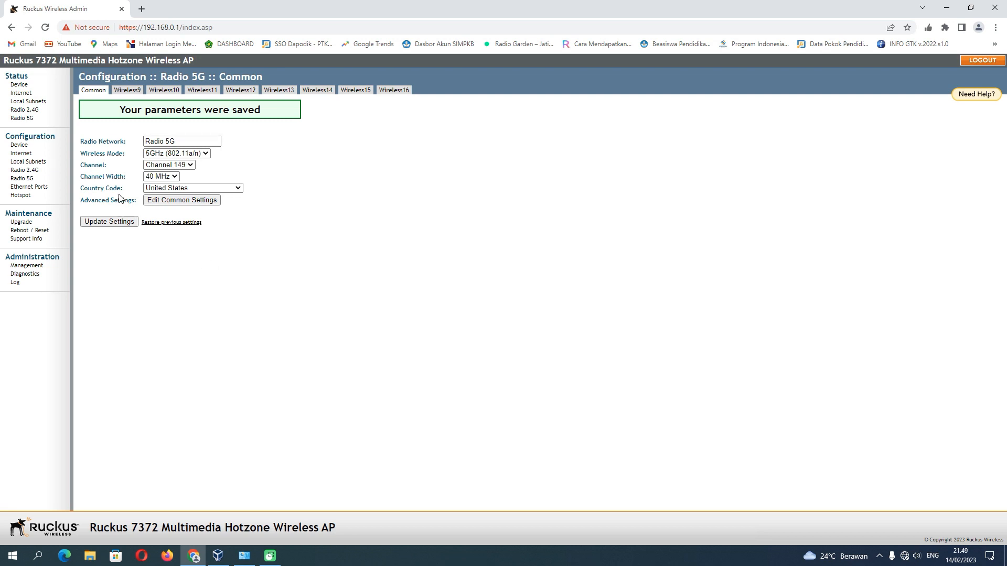
left_click(124, 92)
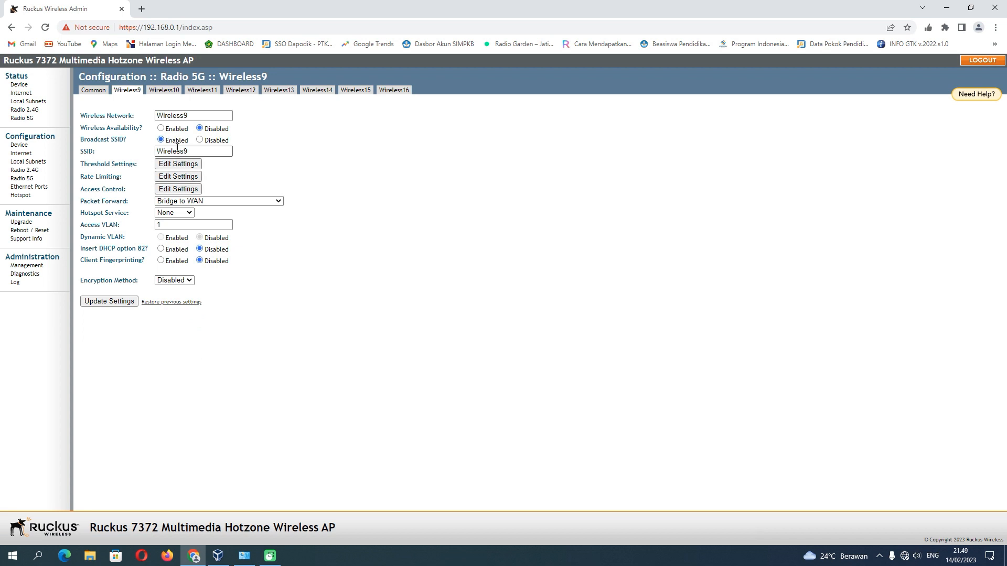
Enable Wireless9 with SSID UAM2023, Local Subnet NAT and Route to WAN on Local Subnet 1, and save.
left_click(162, 130)
left_click_drag(193, 152, 145, 156)
type("UAM2023")
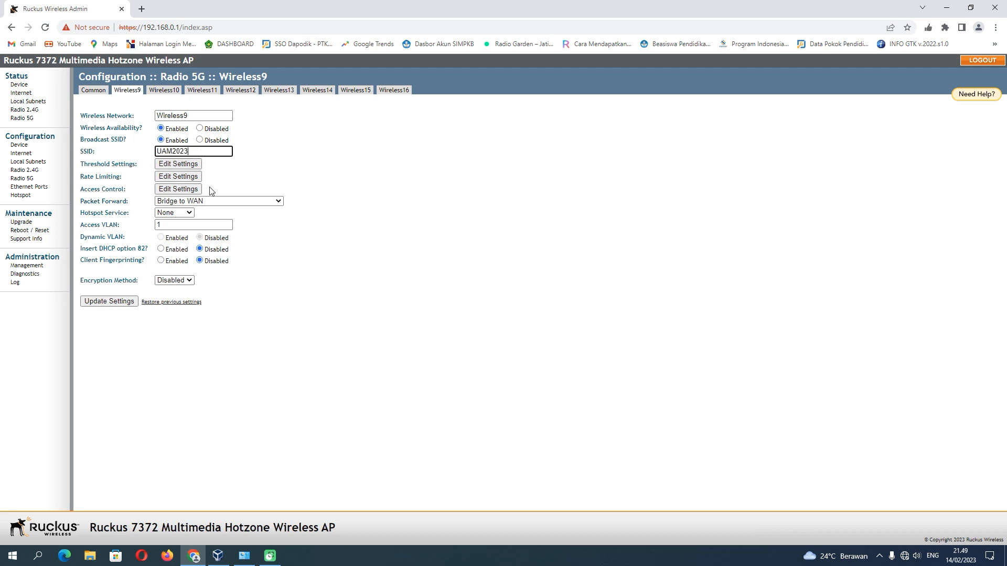
left_click(213, 202)
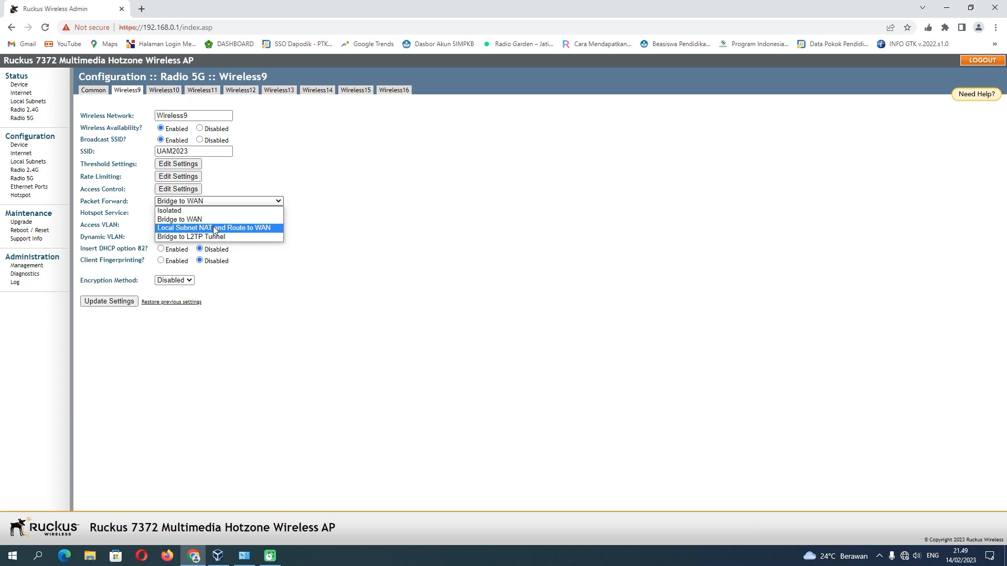
left_click(214, 229)
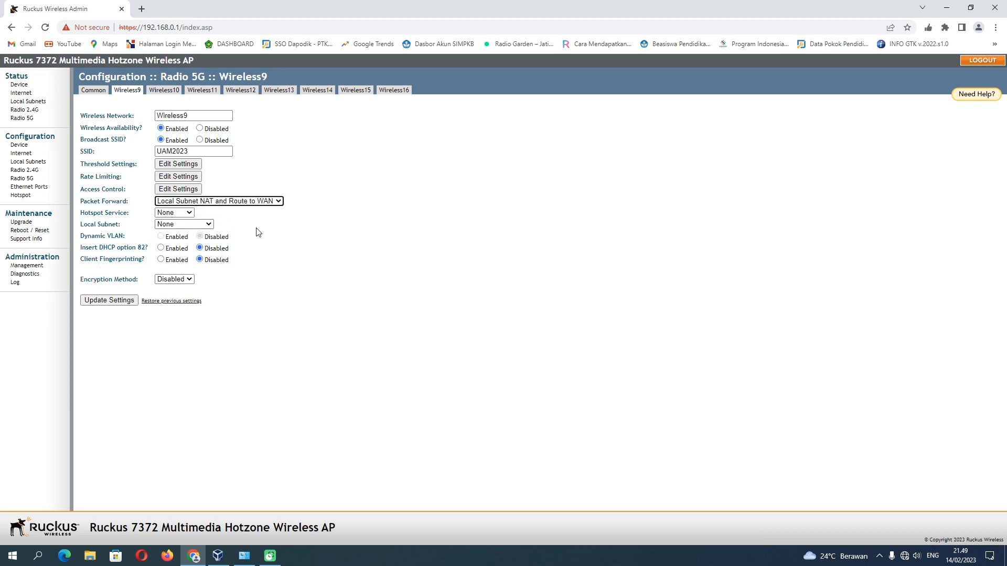
left_click(196, 225)
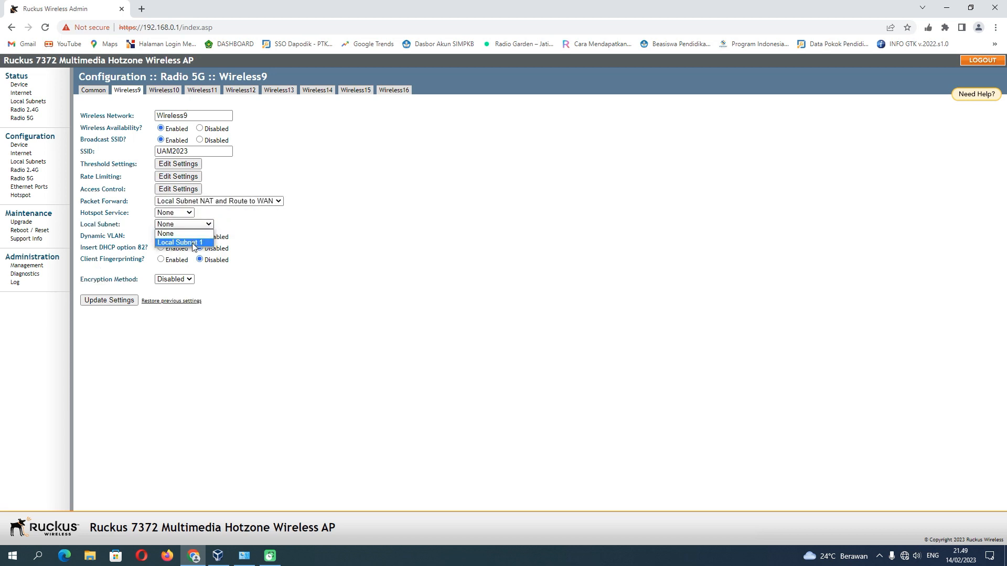
left_click(194, 243)
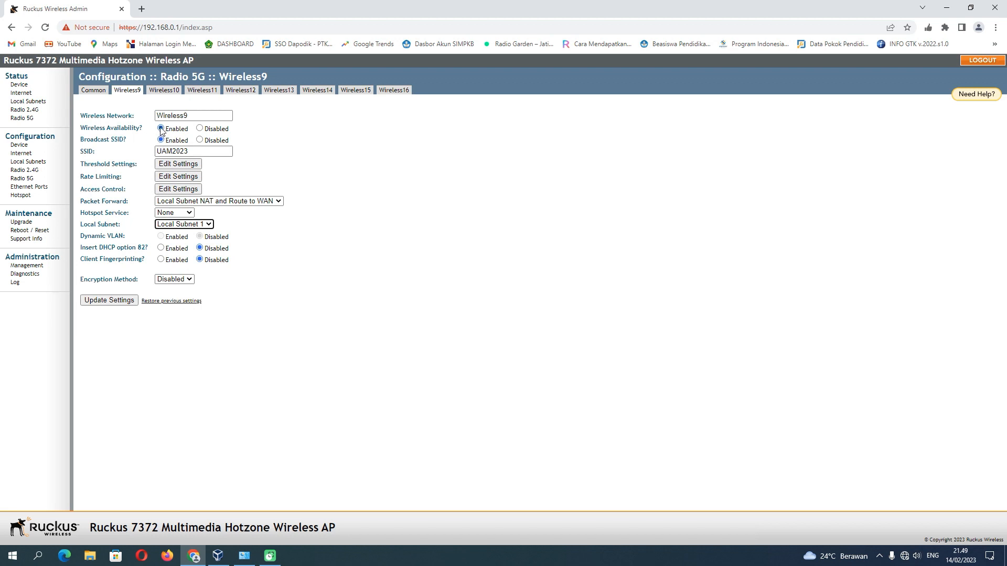
left_click(124, 303)
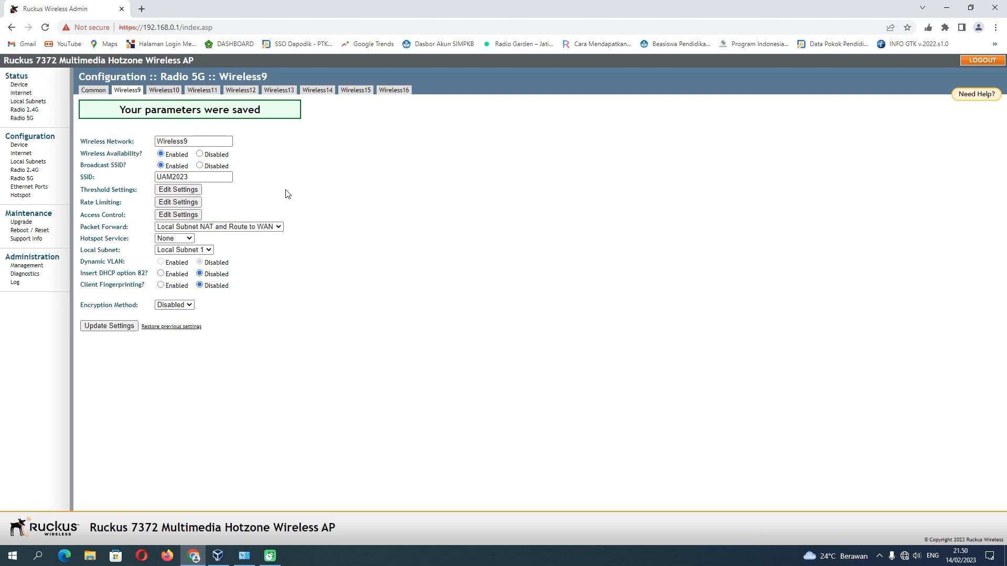
Open Configuration > Ethernet Ports and view the Port 2 settings.
left_click(48, 191)
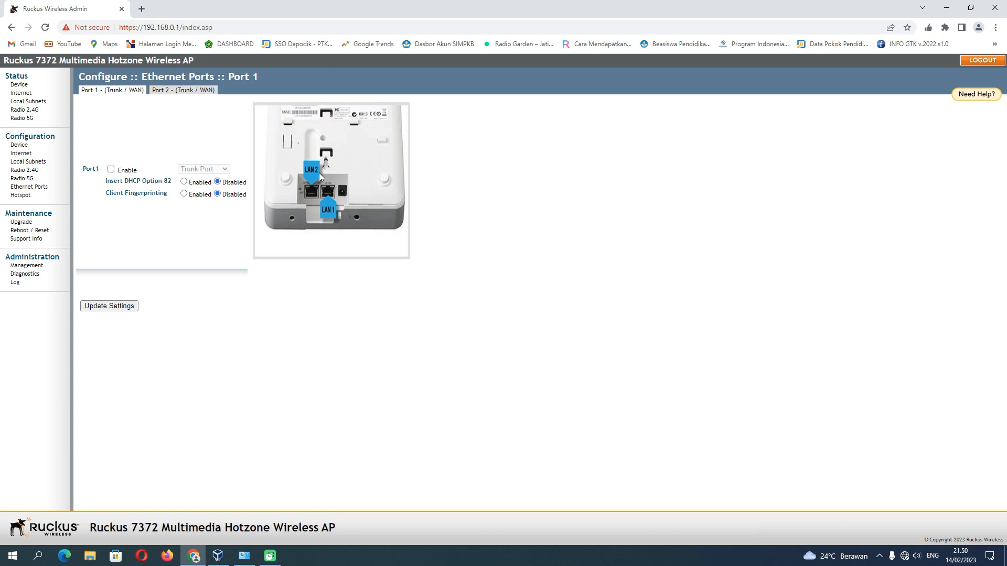
left_click(198, 94)
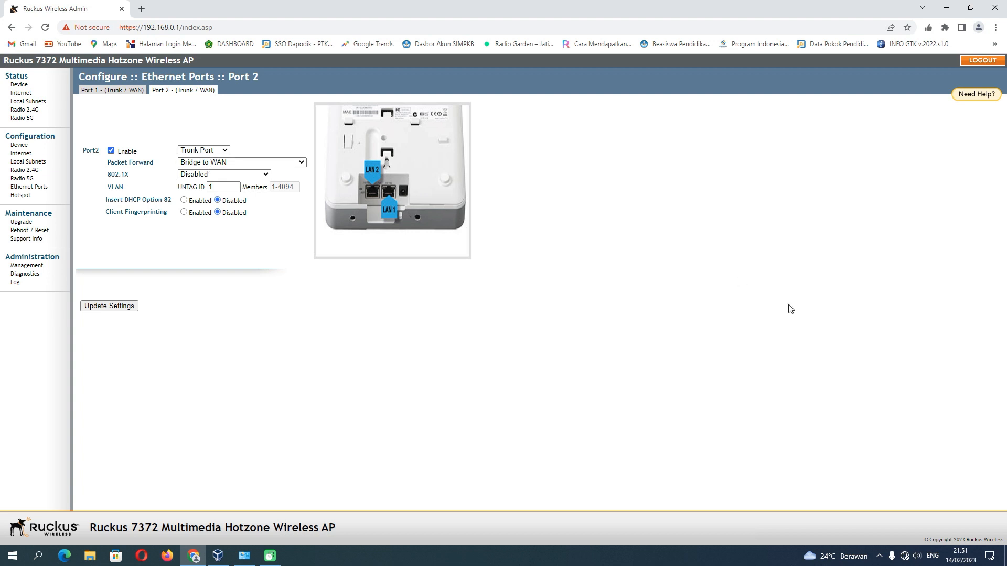
Enable the Wi-Fi adapter in Windows Network Connections.
left_click(907, 558)
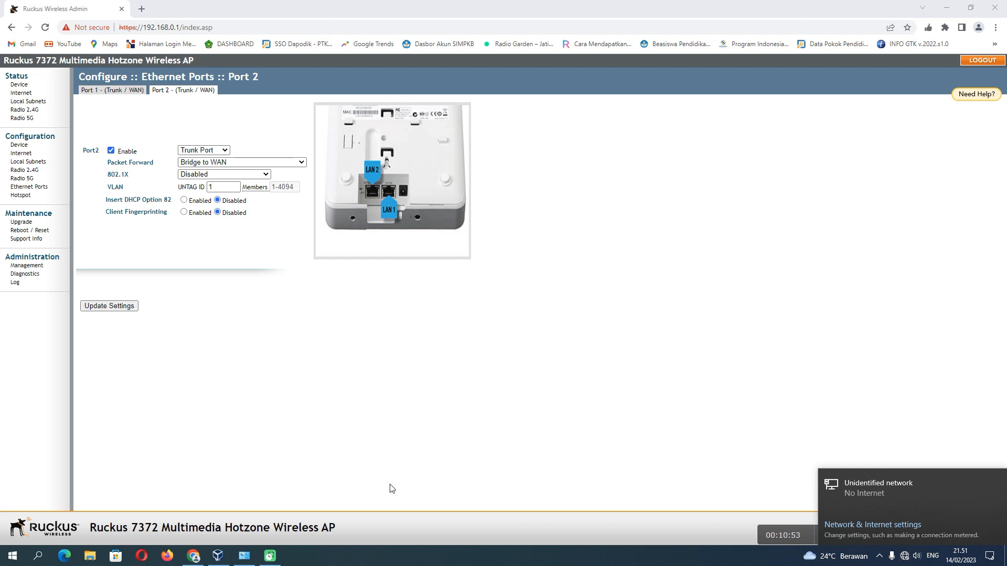
left_click(244, 556)
right_click(630, 220)
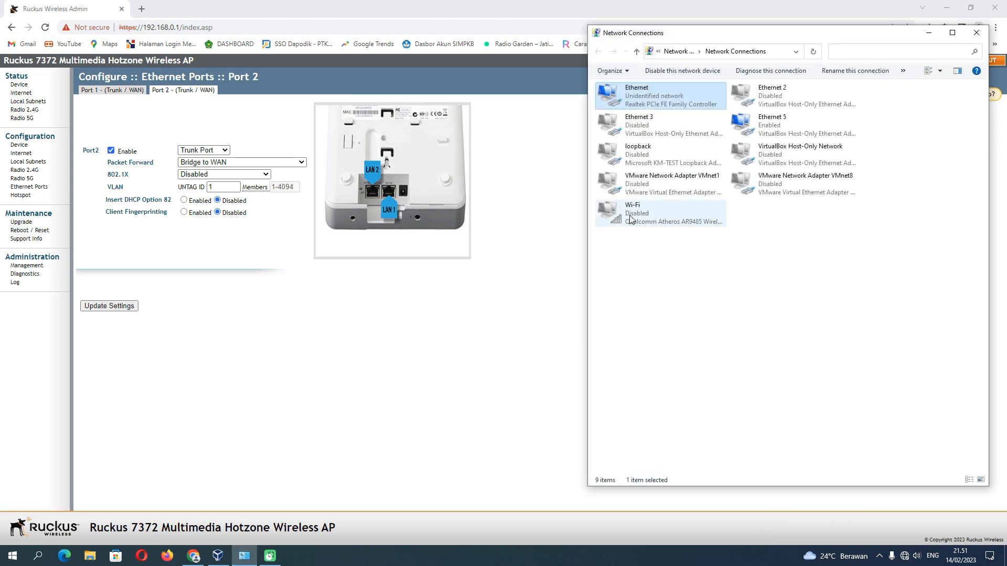
left_click(641, 225)
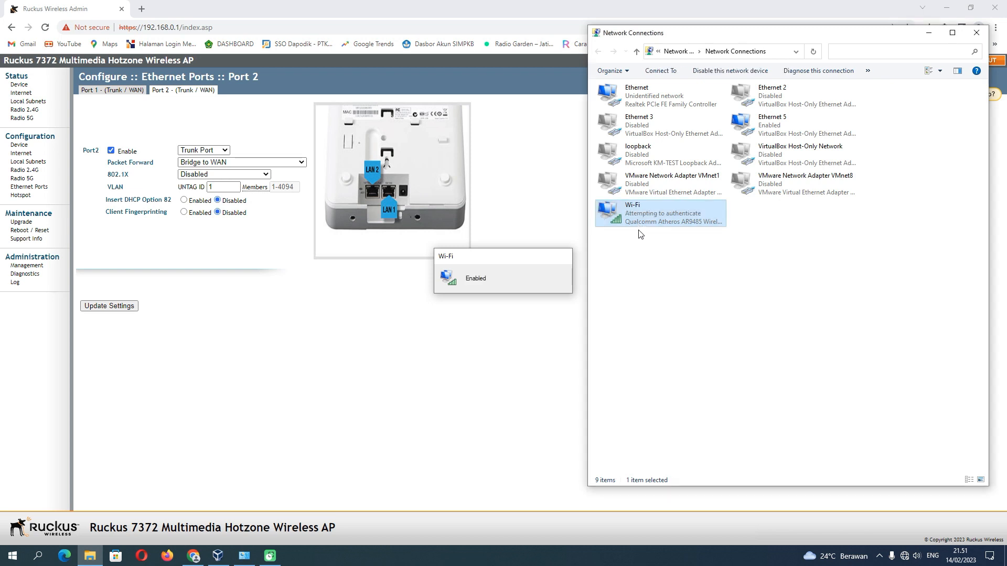
Minimize Network Connections and check the tray network list for UAM2023.
left_click(929, 33)
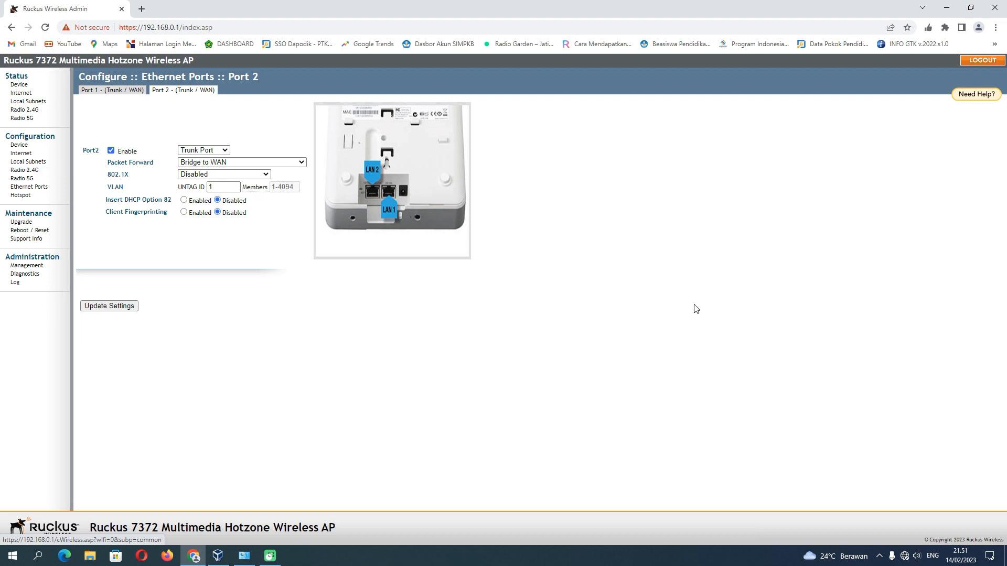
mouse_move(907, 560)
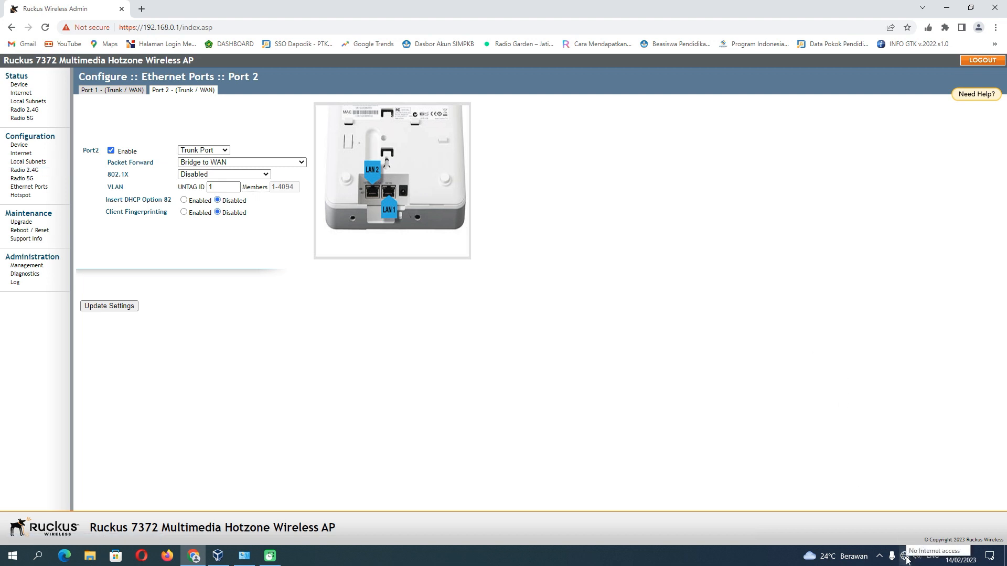
left_click(907, 560)
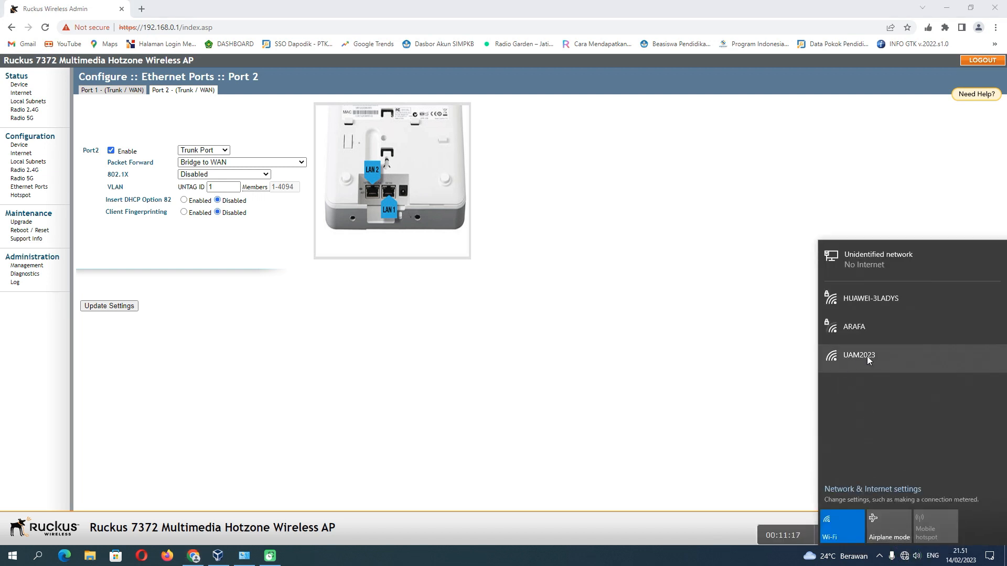
left_click(445, 344)
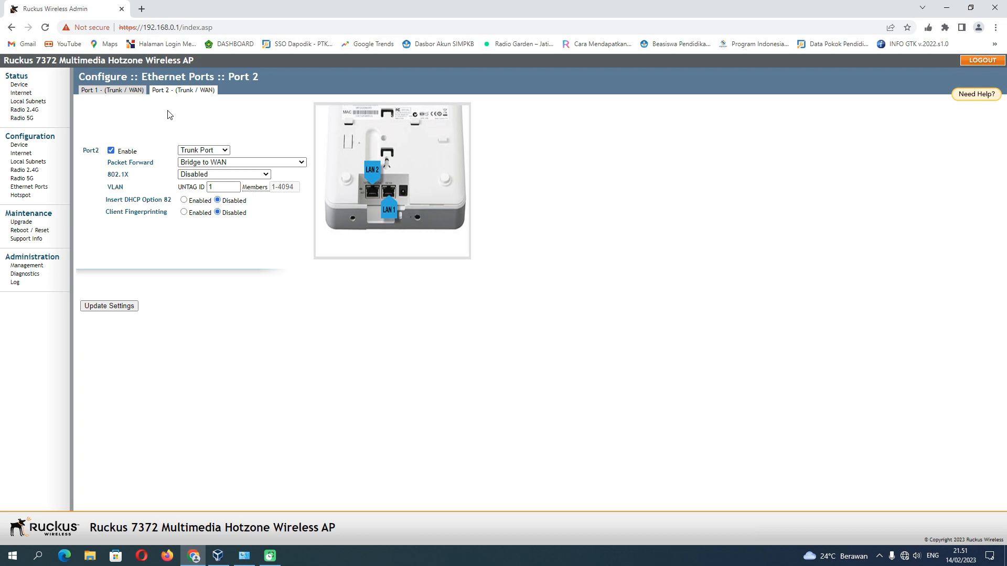
Compare the Port 1 settings with the Port 2 settings.
left_click(124, 93)
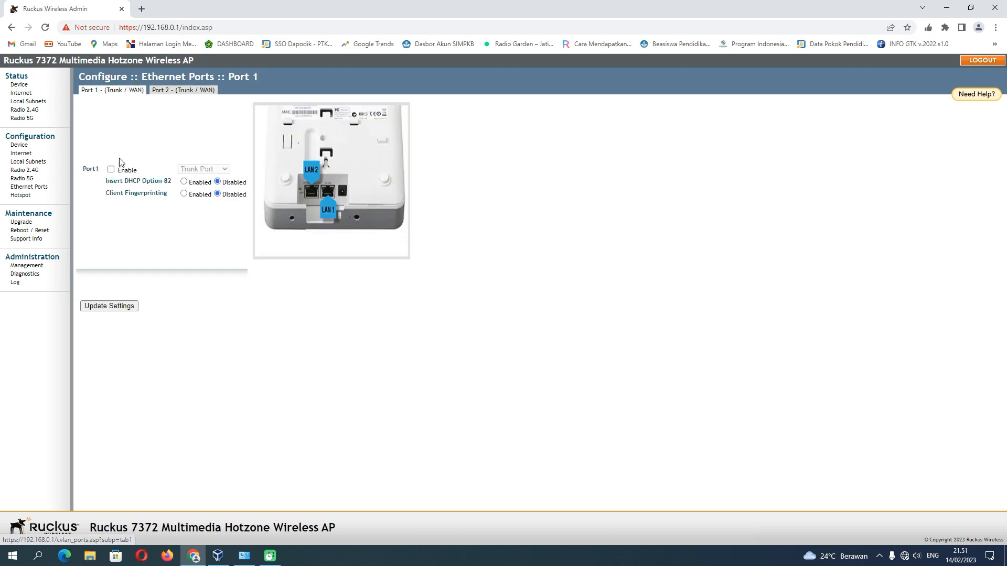
left_click(176, 92)
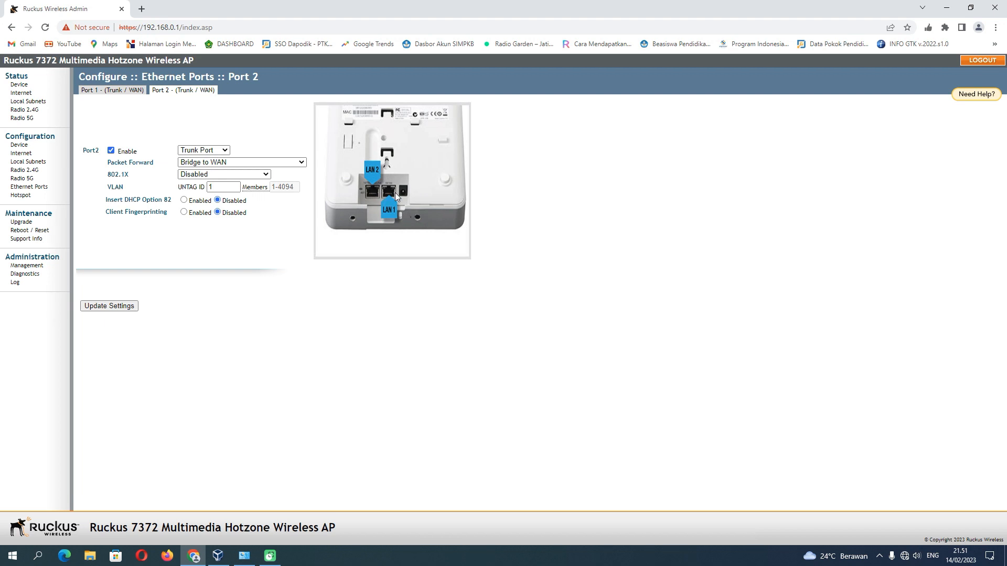
left_click(124, 90)
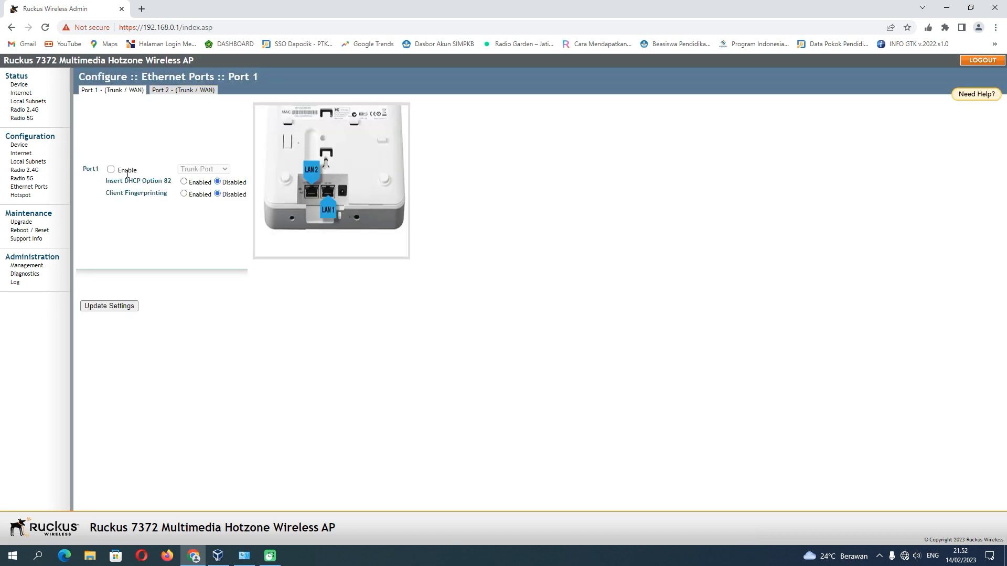
left_click(193, 90)
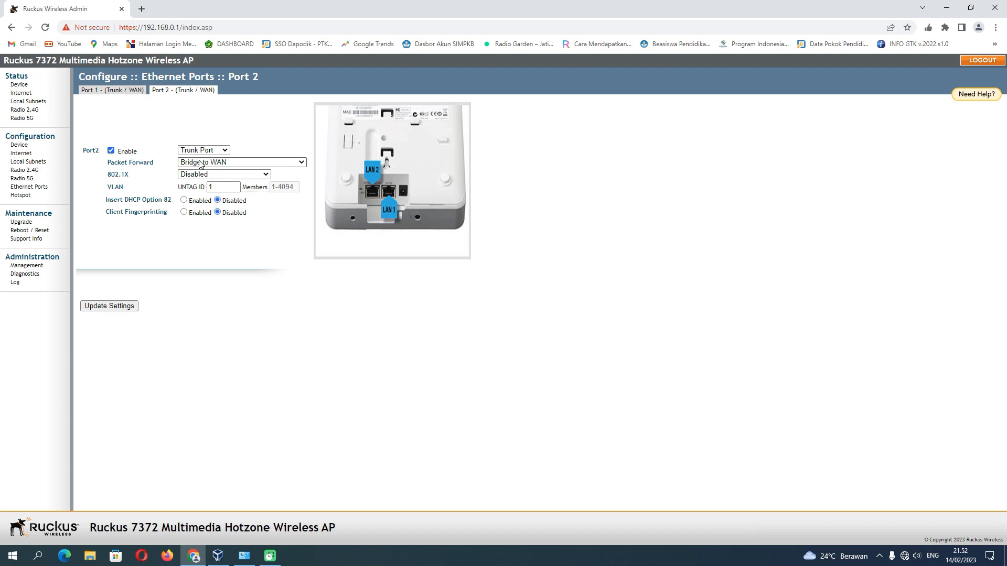
Make Port 2 an Access Port using Local Subnet NAT and Route to WAN on Local Subnet 1, and save.
left_click(220, 150)
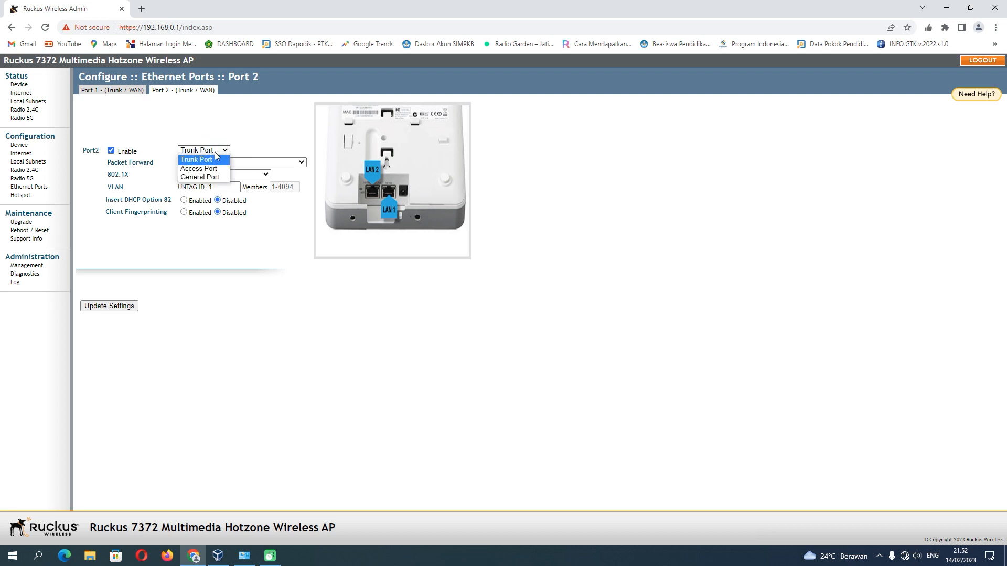
left_click(207, 166)
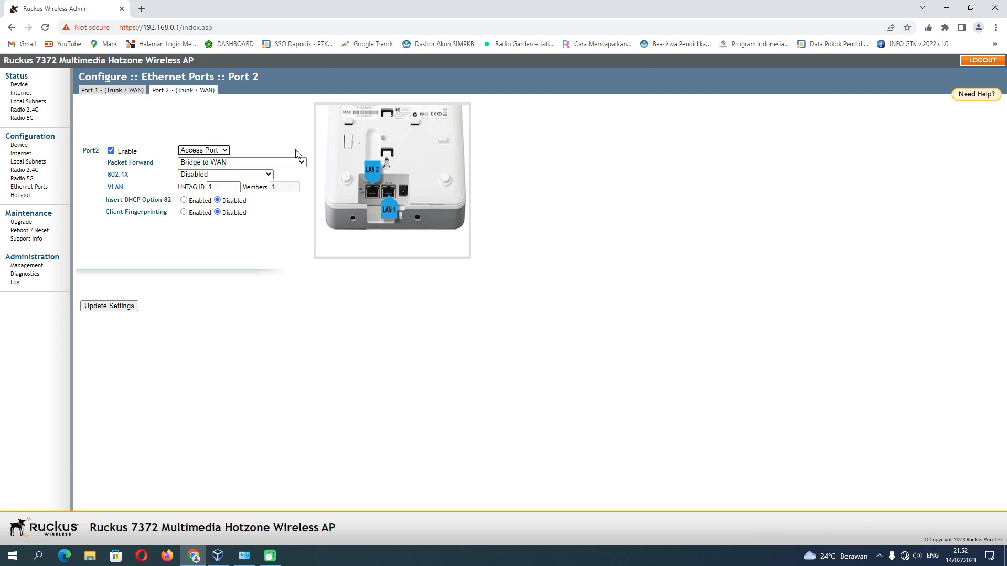
left_click(262, 164)
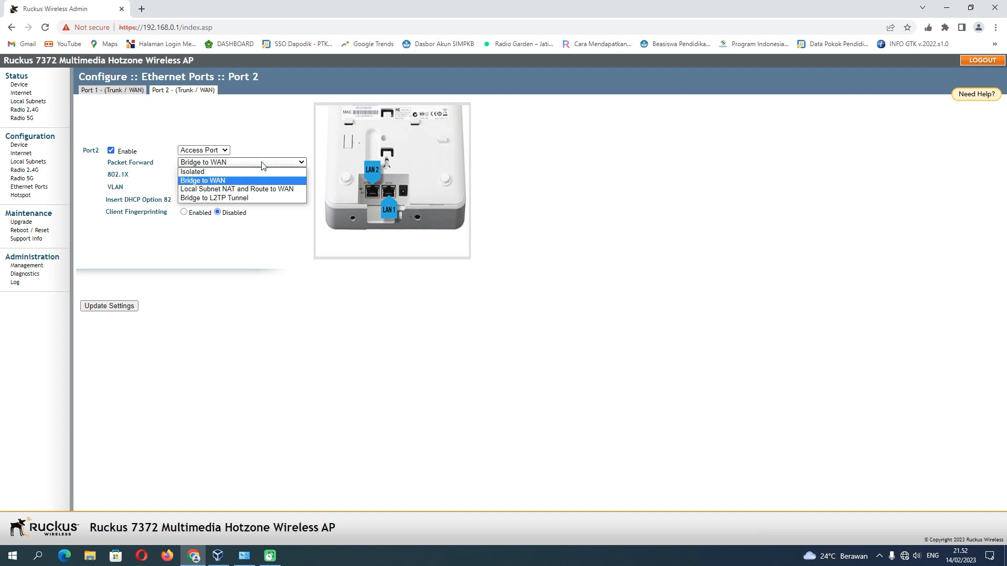
left_click(261, 190)
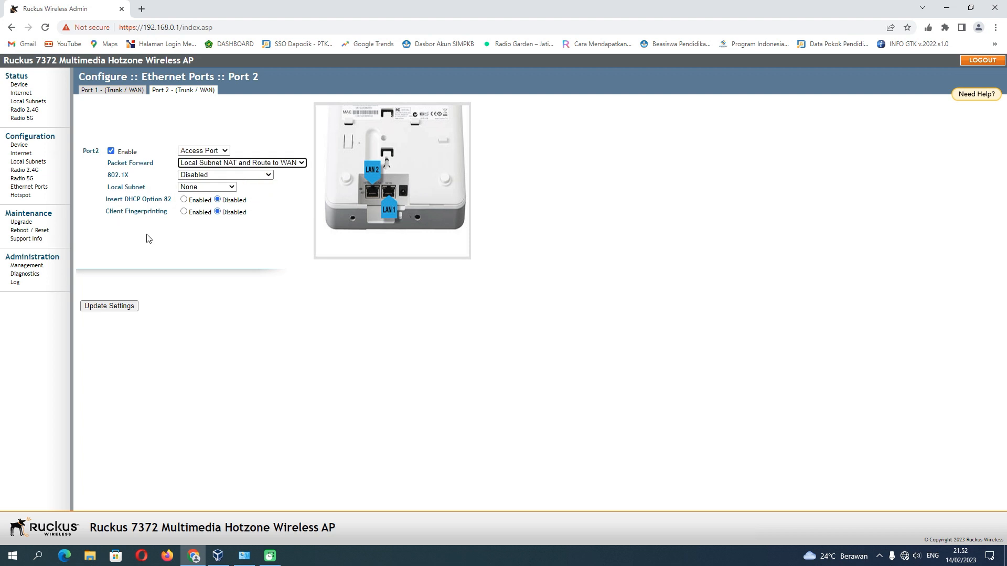
left_click(216, 188)
left_click(216, 205)
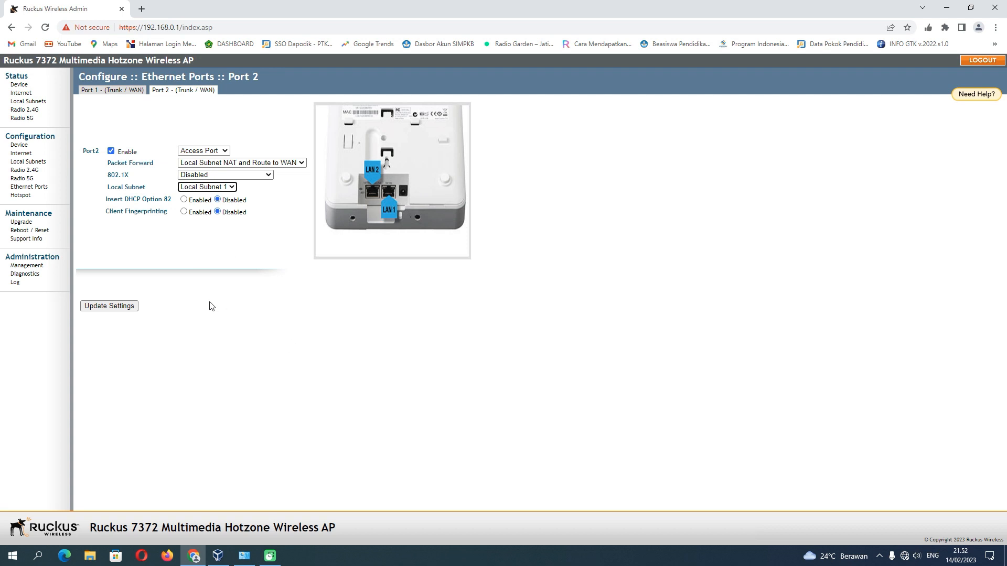
left_click(122, 309)
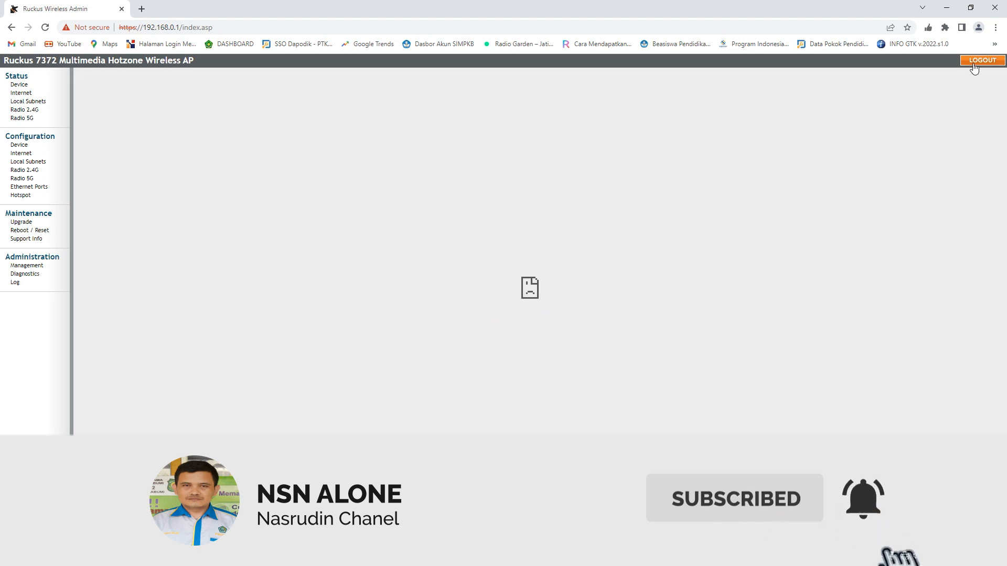
Reload the stalled admin page, close Chrome, and refresh the desktop twice.
left_click(974, 66)
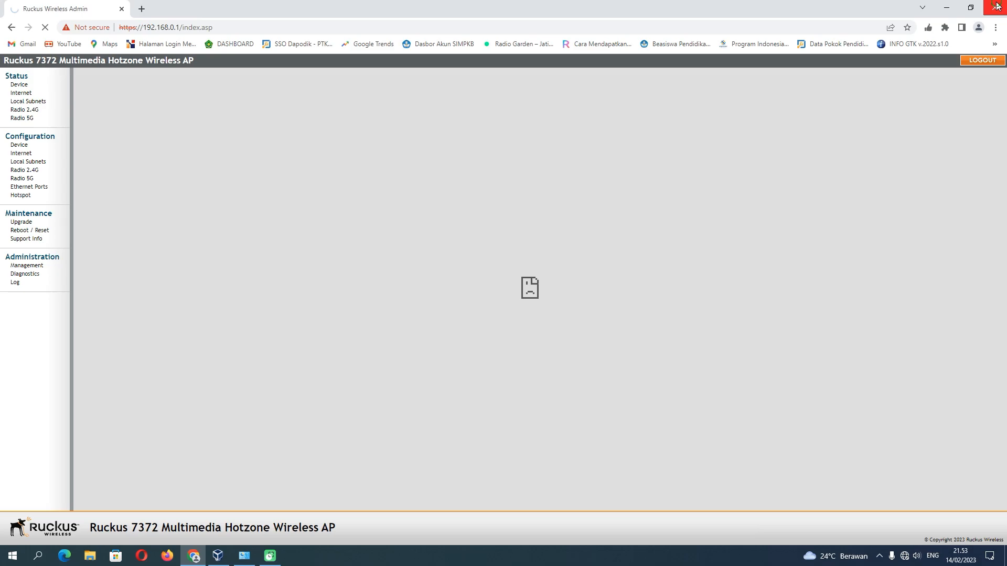
left_click(996, 7)
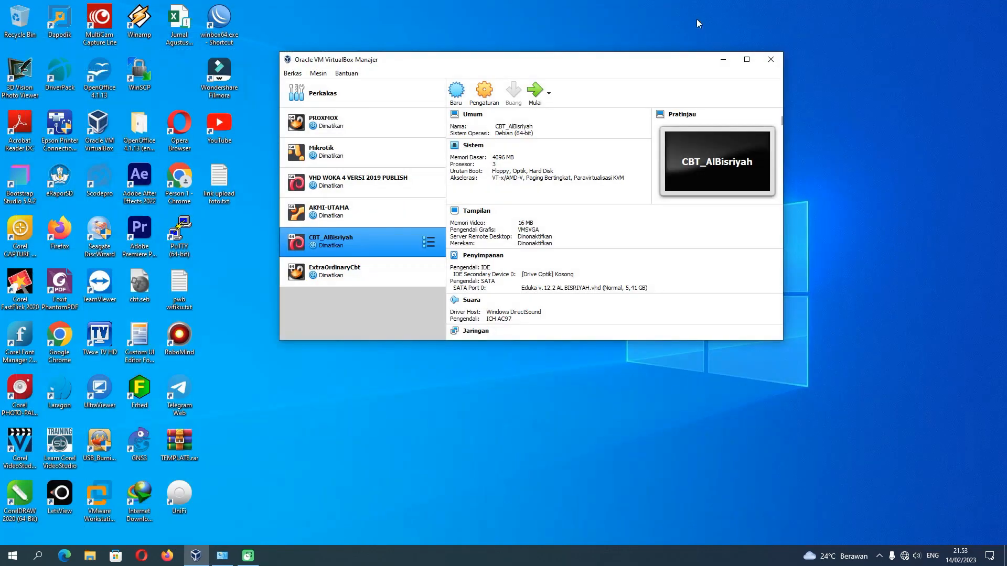
right_click(534, 2)
left_click(560, 32)
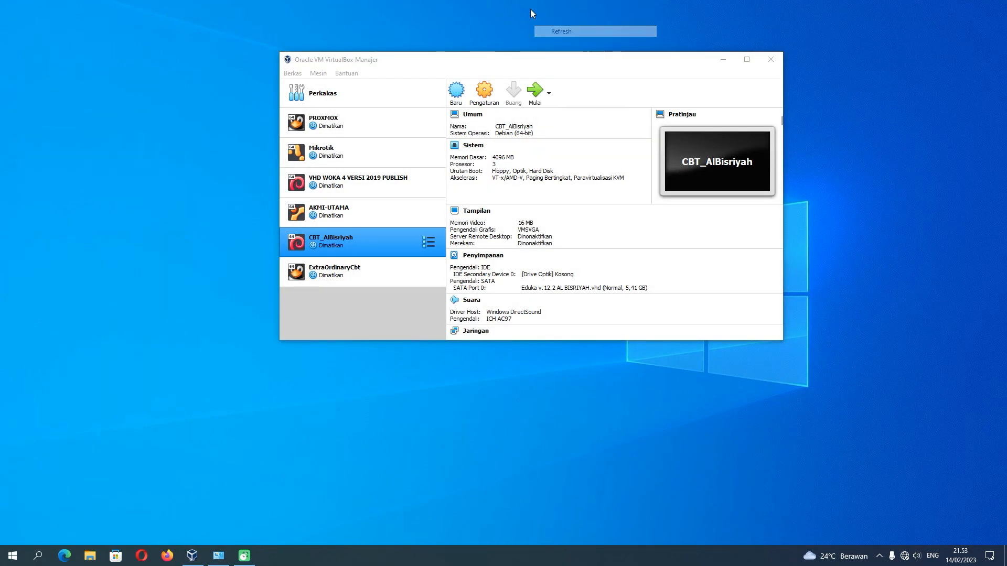
right_click(534, 13)
left_click(559, 32)
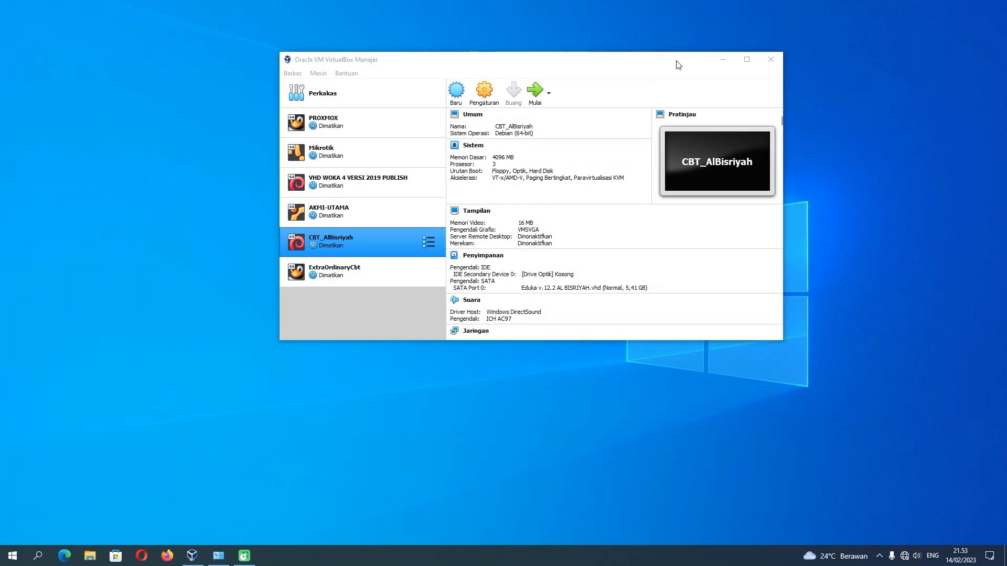
Minimize VirtualBox Manager and refresh the desktop twice more.
left_click(723, 60)
right_click(544, 29)
left_click(570, 61)
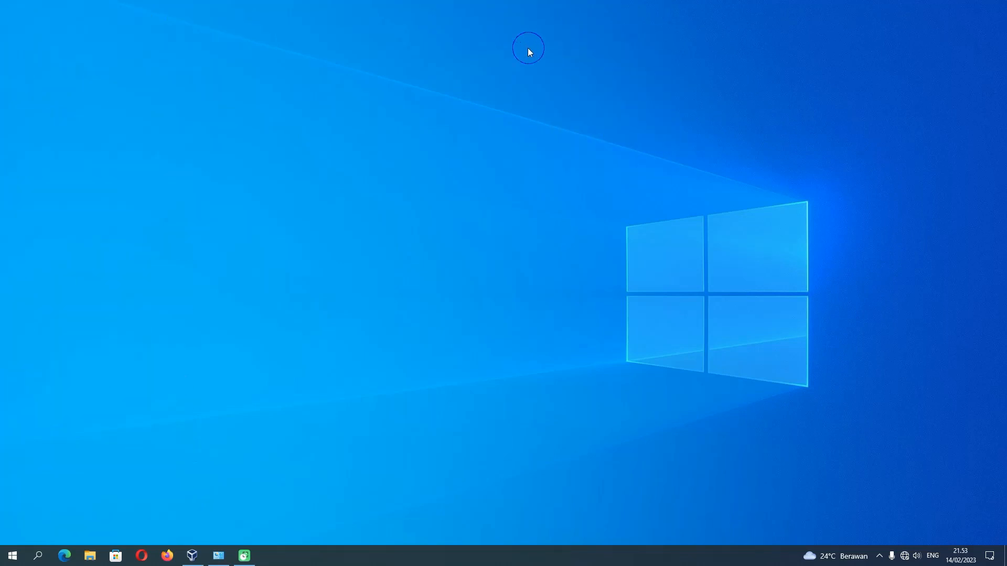
right_click(528, 48)
left_click(530, 78)
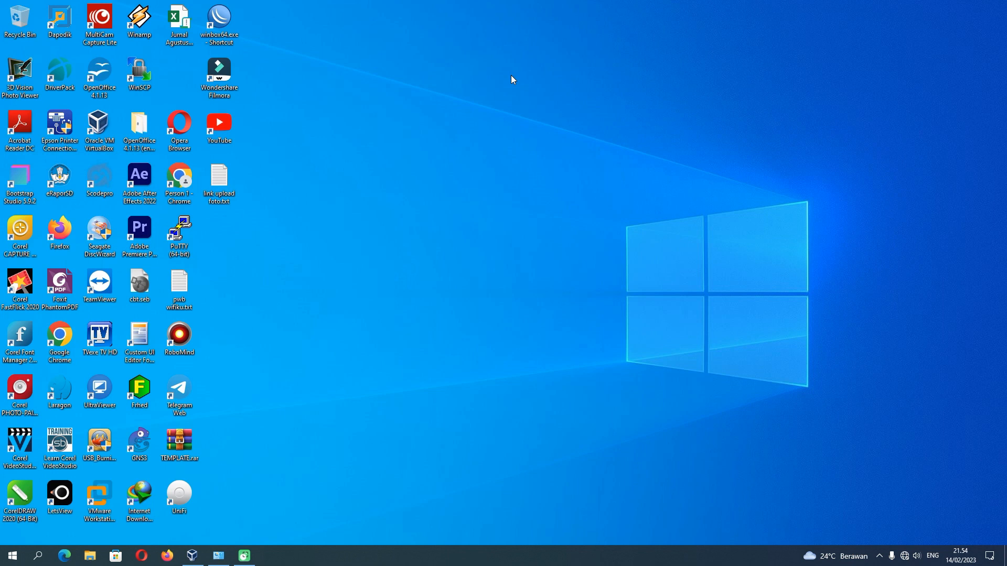
right_click(512, 77)
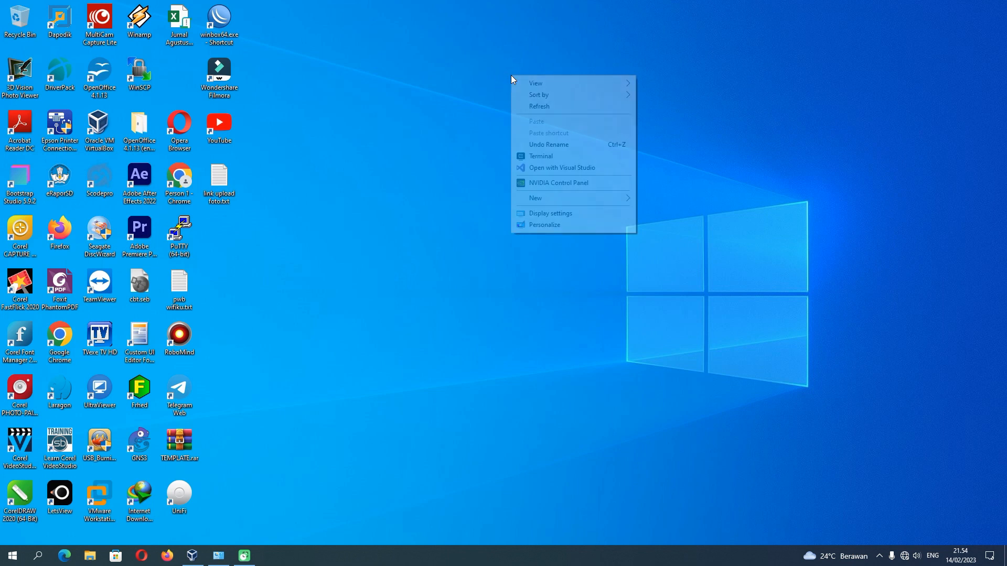
left_click(535, 107)
right_click(500, 89)
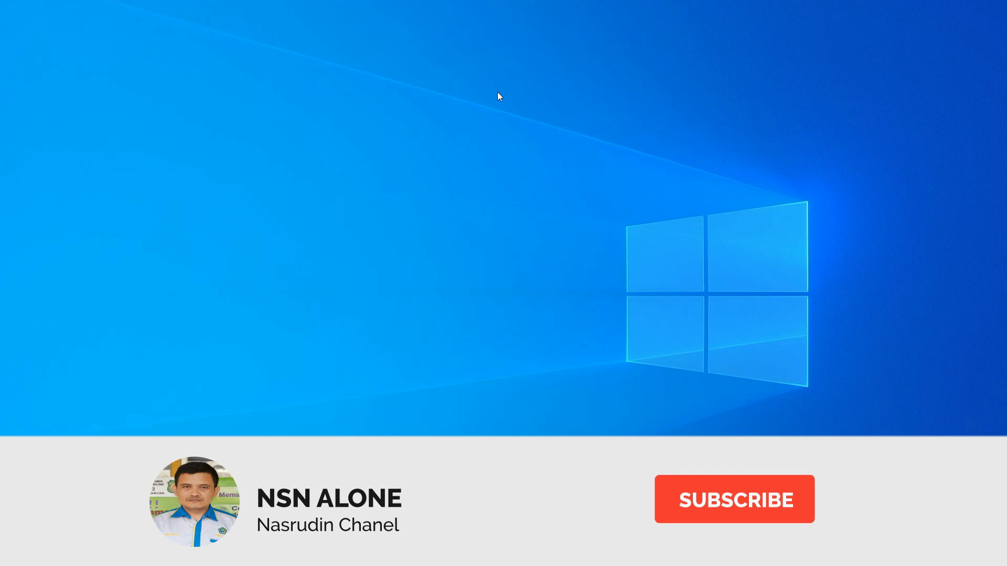
right_click(498, 93)
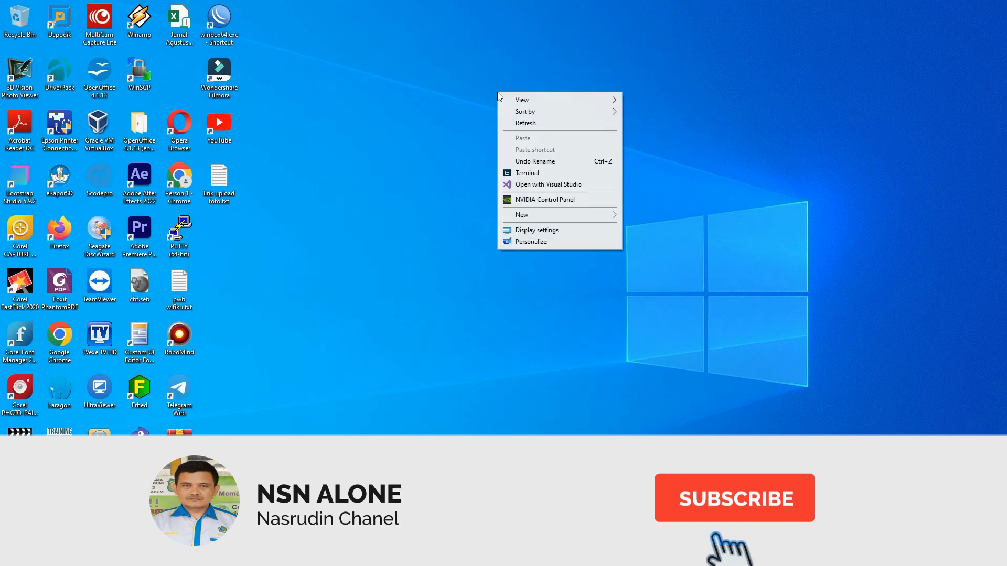
left_click(520, 121)
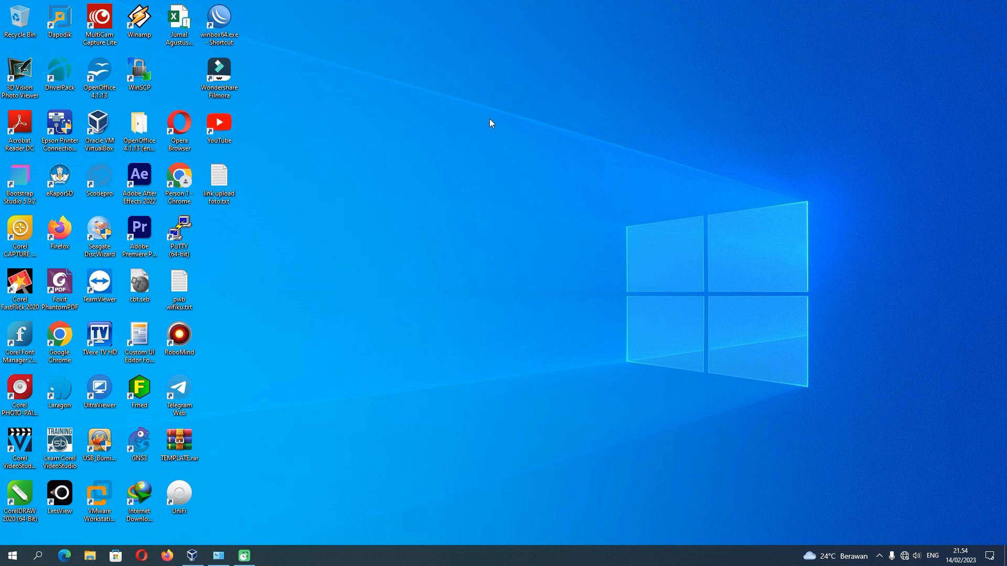
right_click(489, 119)
left_click(512, 146)
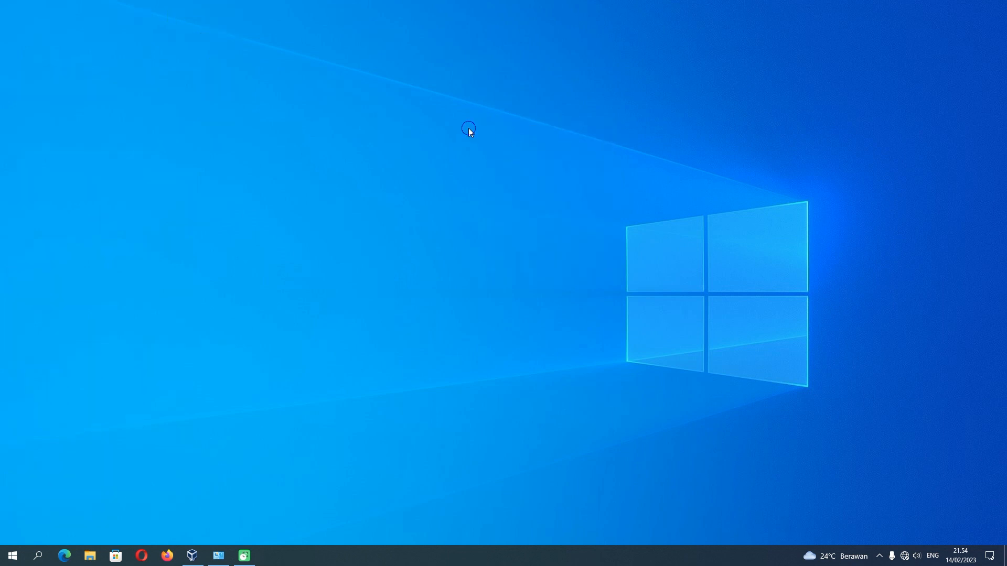
right_click(468, 128)
left_click(495, 157)
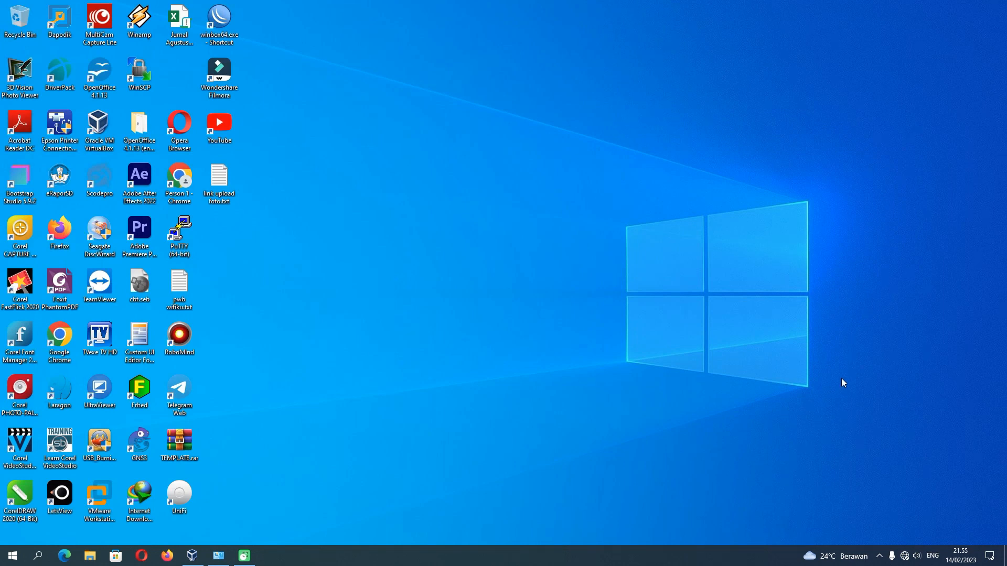
left_click(905, 557)
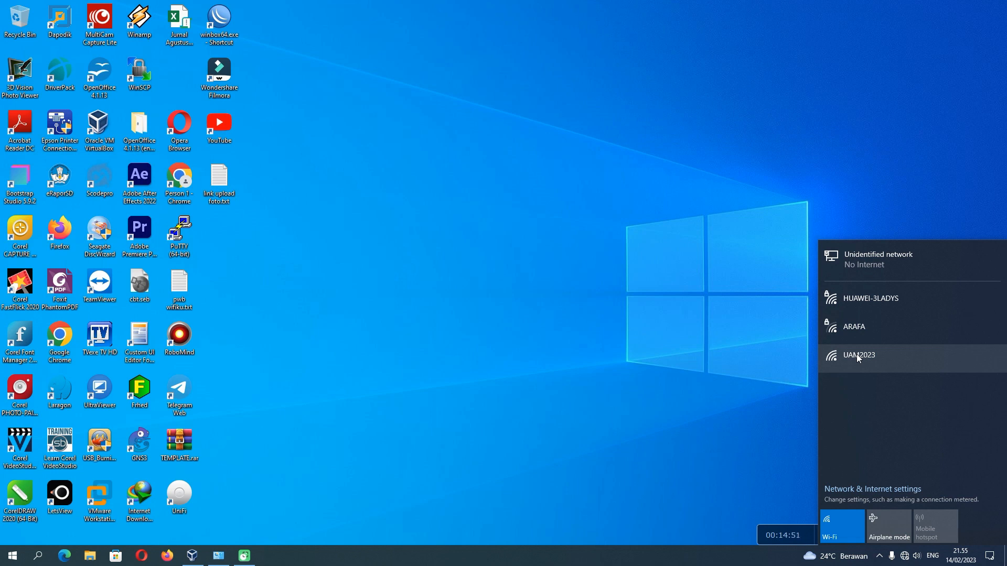
left_click(857, 357)
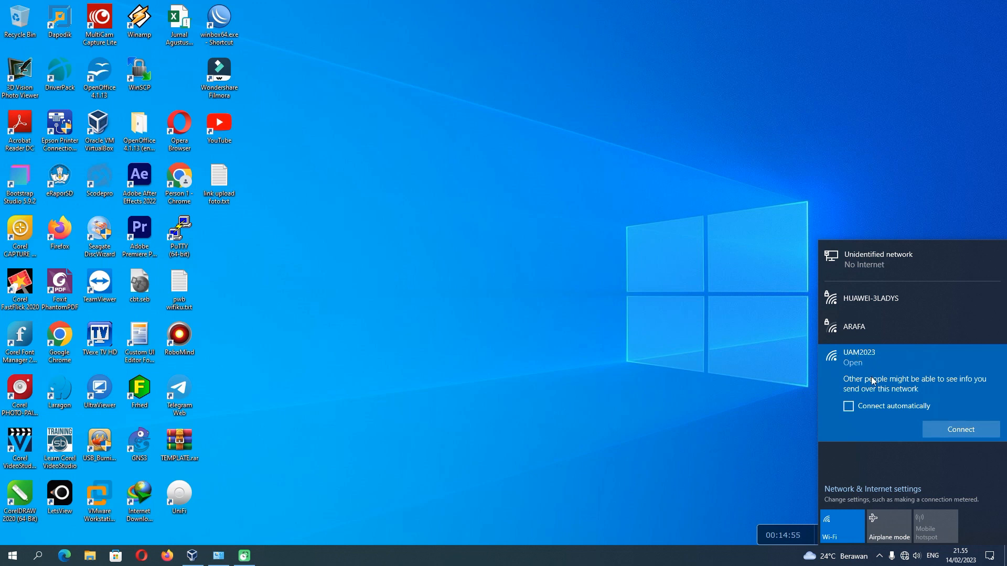
left_click(740, 382)
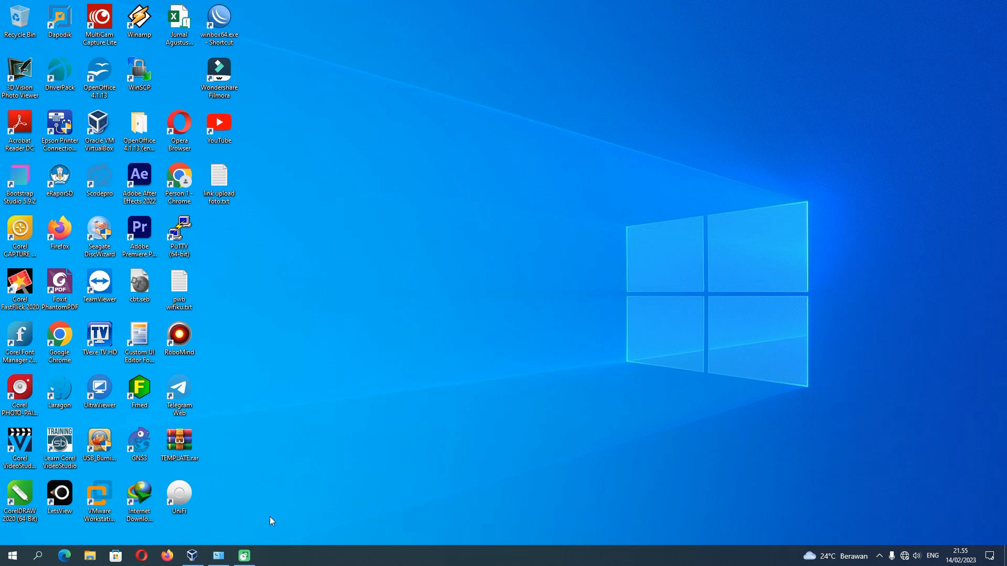
left_click(219, 558)
Select the Ethernet adapter and refresh the desktop repeatedly while Wi-Fi attempts to authenticate.
left_click(633, 99)
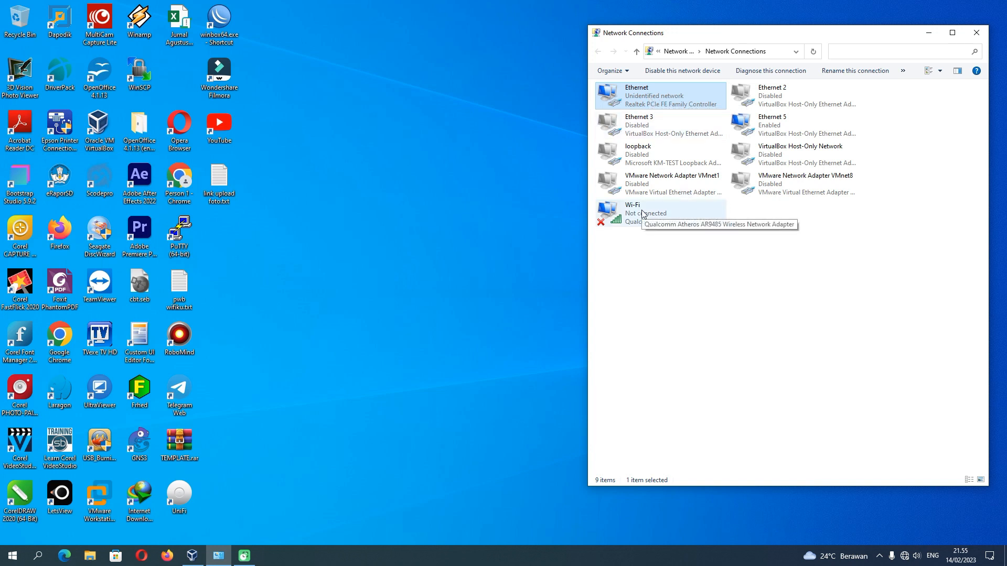
right_click(399, 176)
left_click(420, 206)
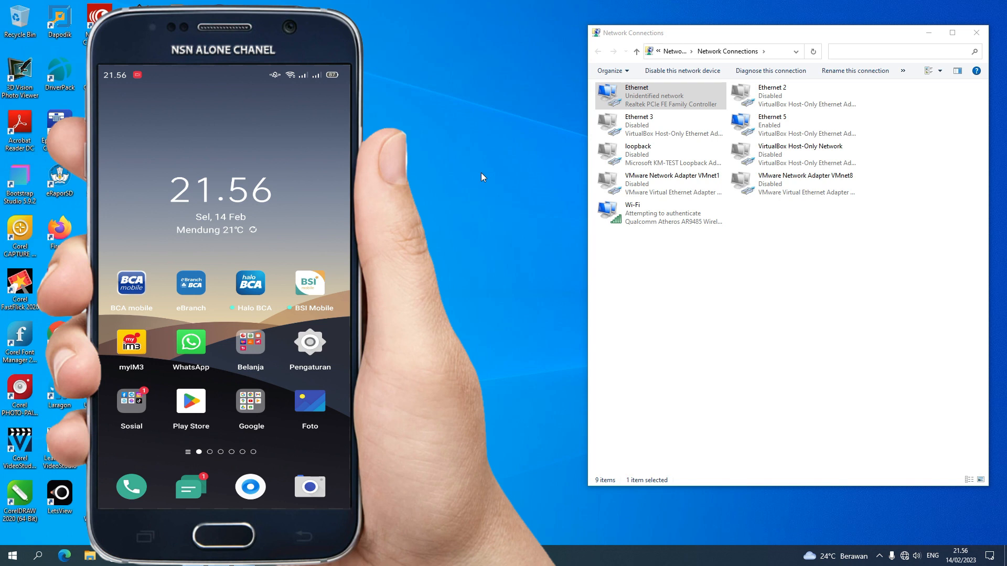
right_click(431, 184)
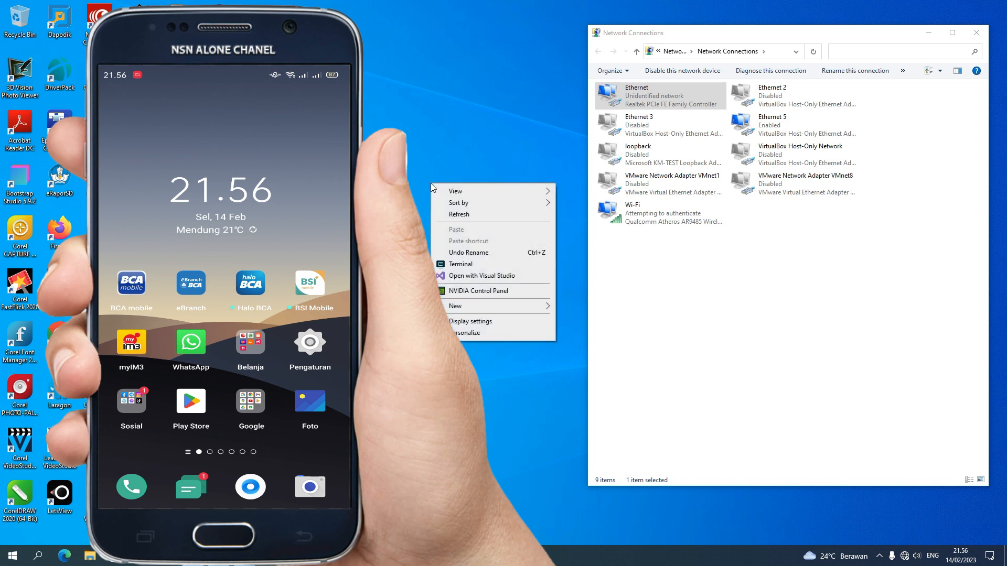
left_click(456, 215)
right_click(445, 210)
left_click(462, 241)
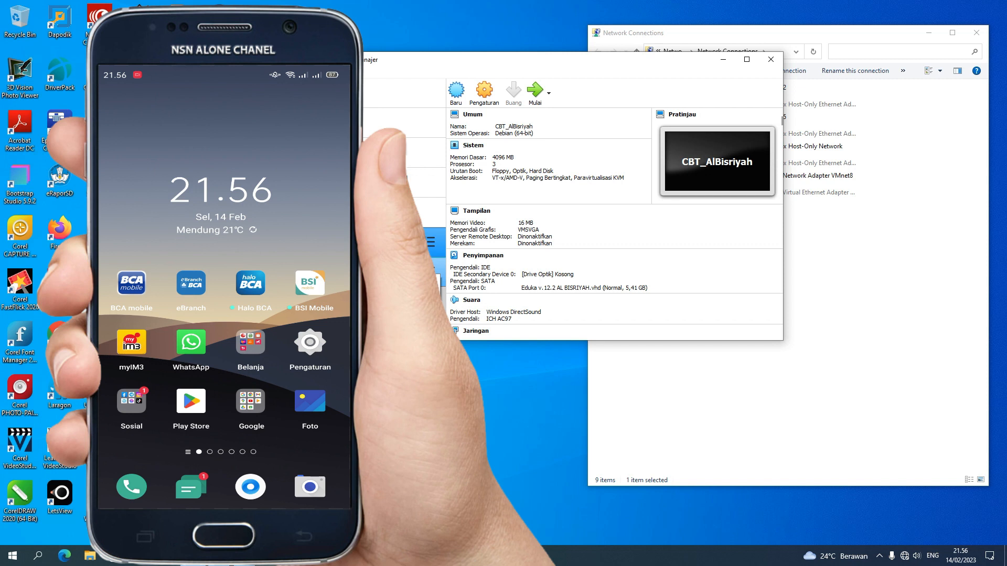
Start the CBT_AlBisriyah VM, minimize the other windows, and move the VM window to the upper left.
left_click(532, 95)
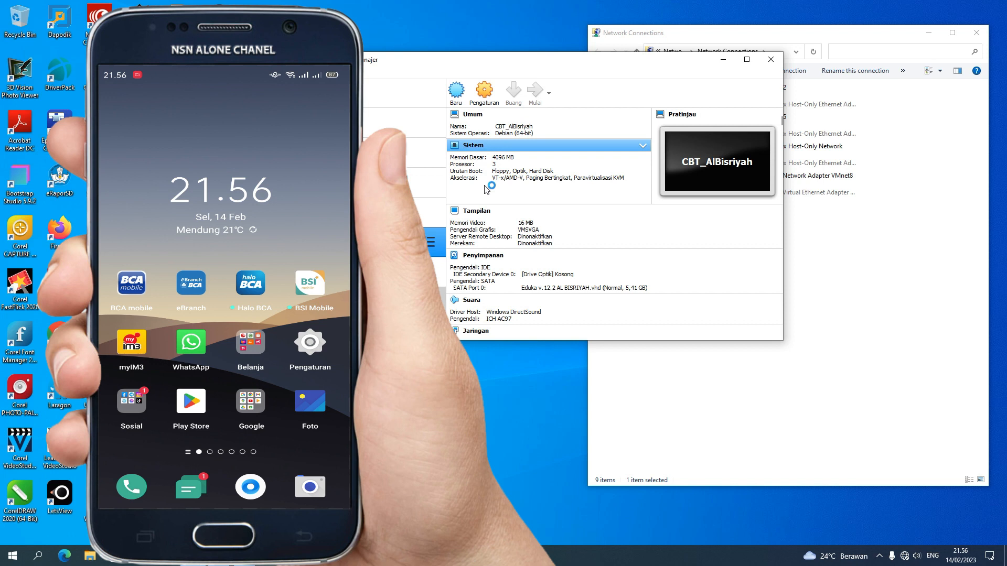
left_click(929, 33)
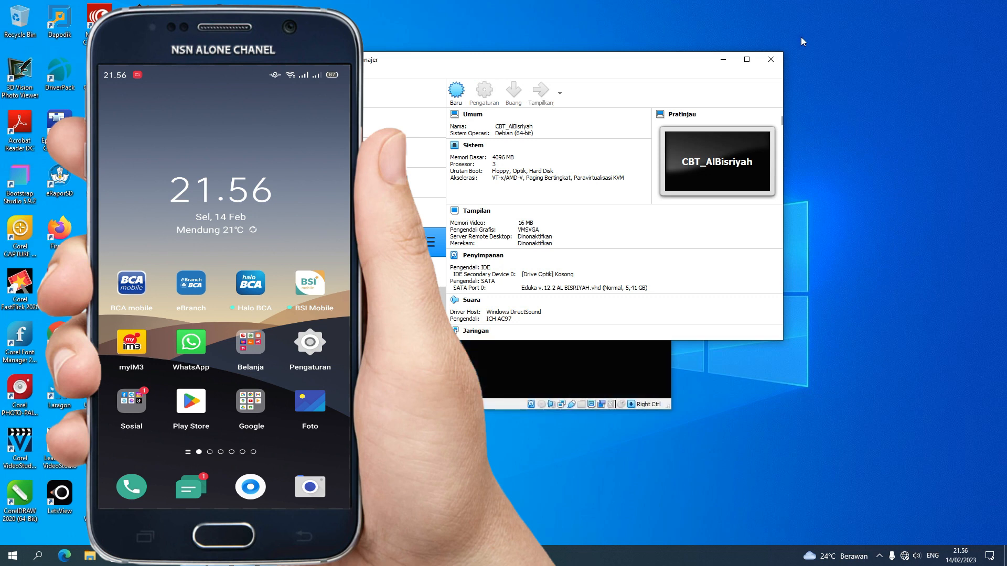
left_click(729, 59)
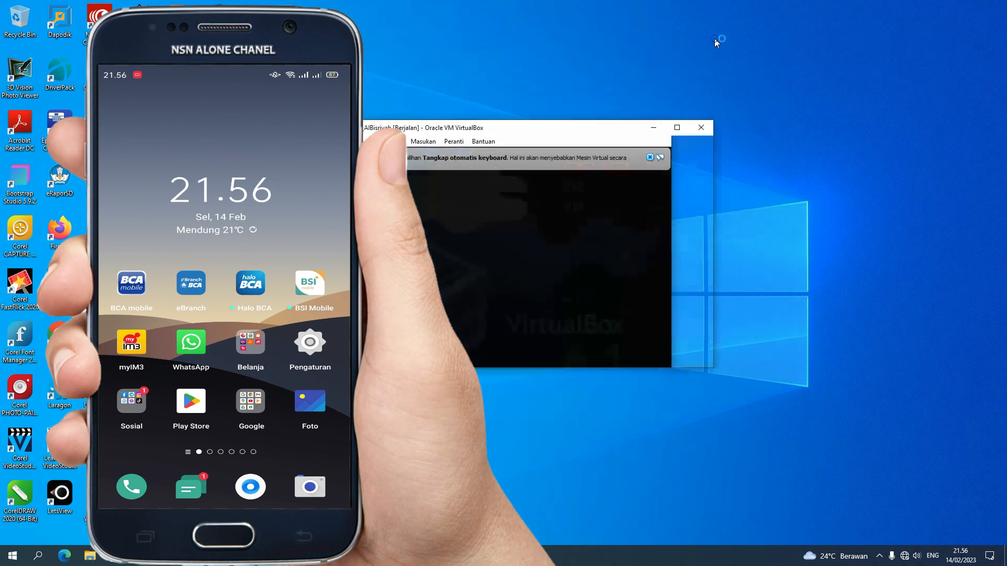
right_click(714, 39)
left_click(735, 69)
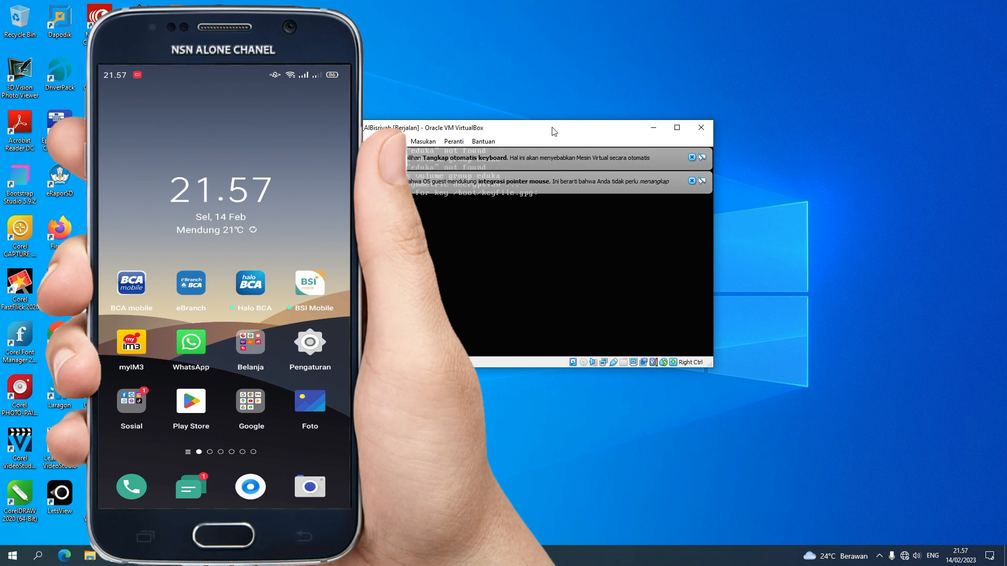
left_click_drag(553, 132, 320, 86)
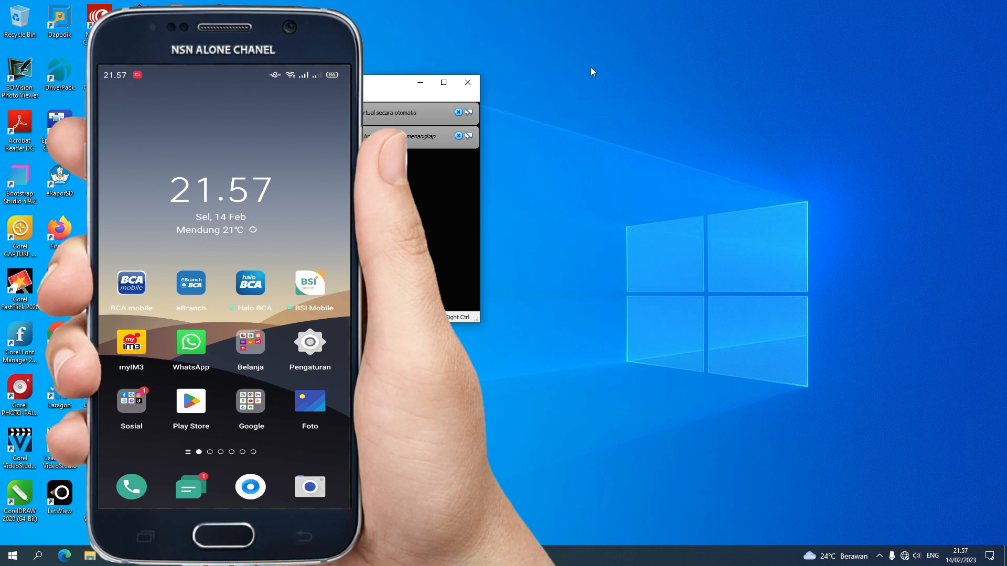
right_click(591, 67)
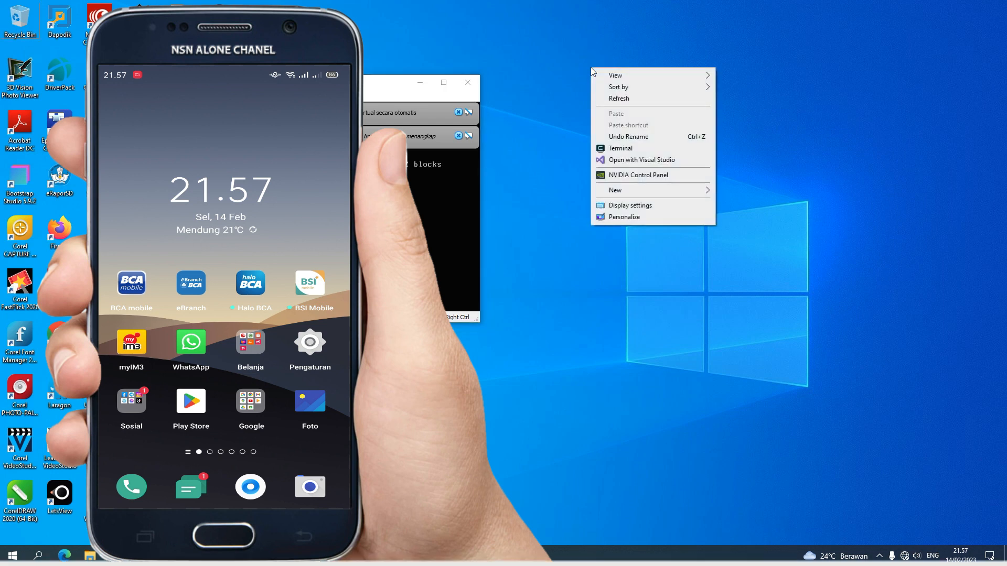
left_click(611, 97)
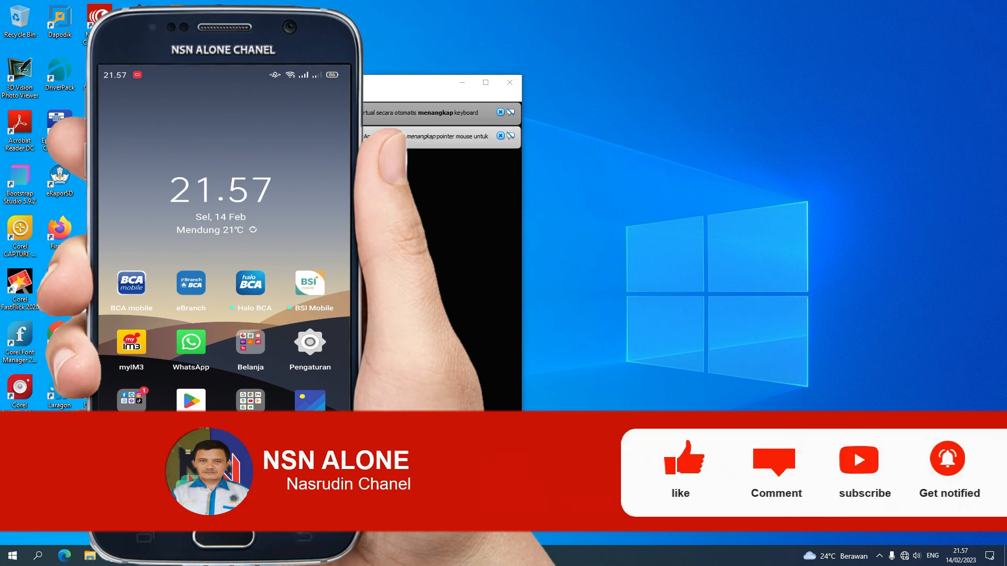
Open the CBT server at 192.168.0.200 in Chrome.
left_click(463, 85)
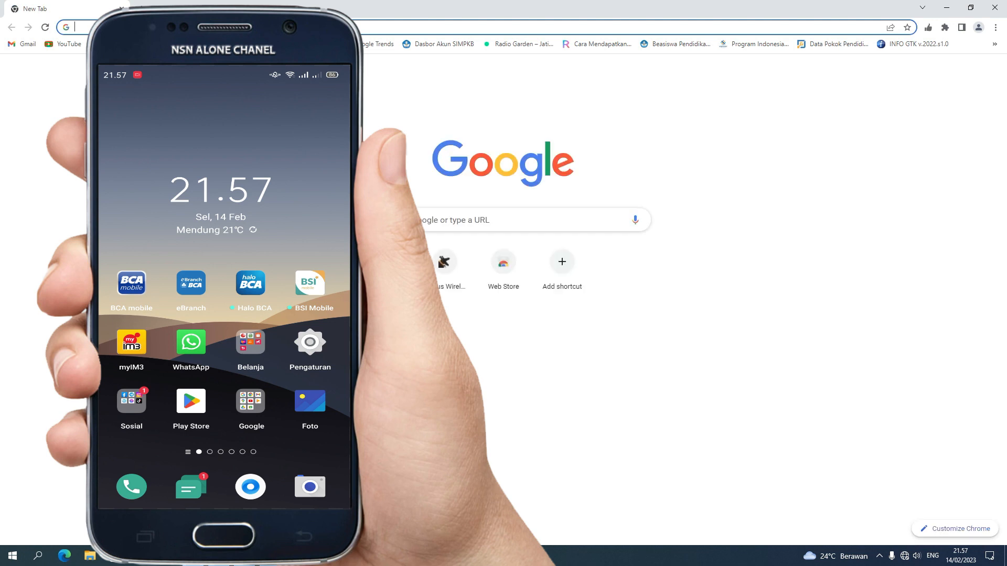
type("192.168")
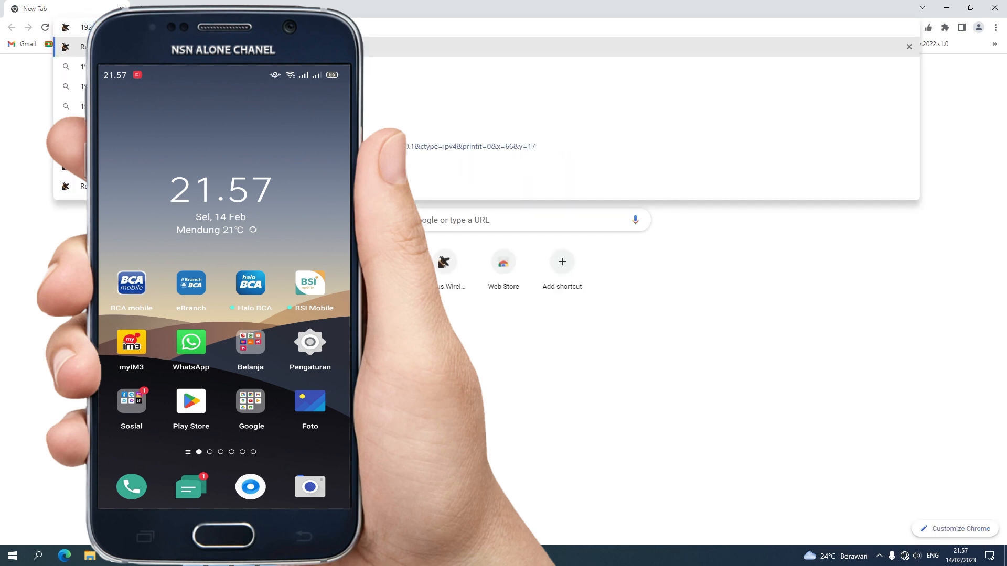
key("Return")
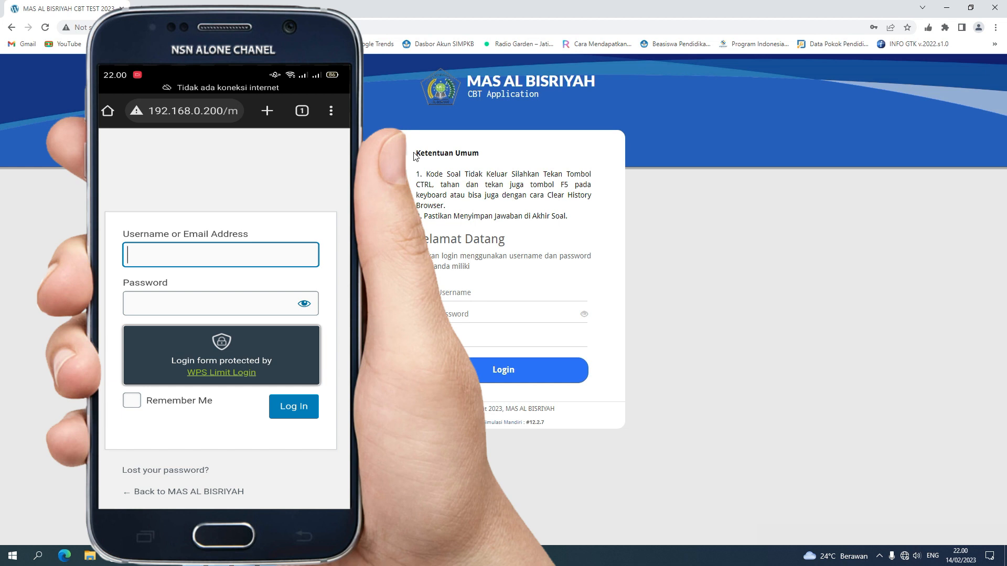
Load the server's WordPress login page, then return to the CBT login page.
left_click(221, 27)
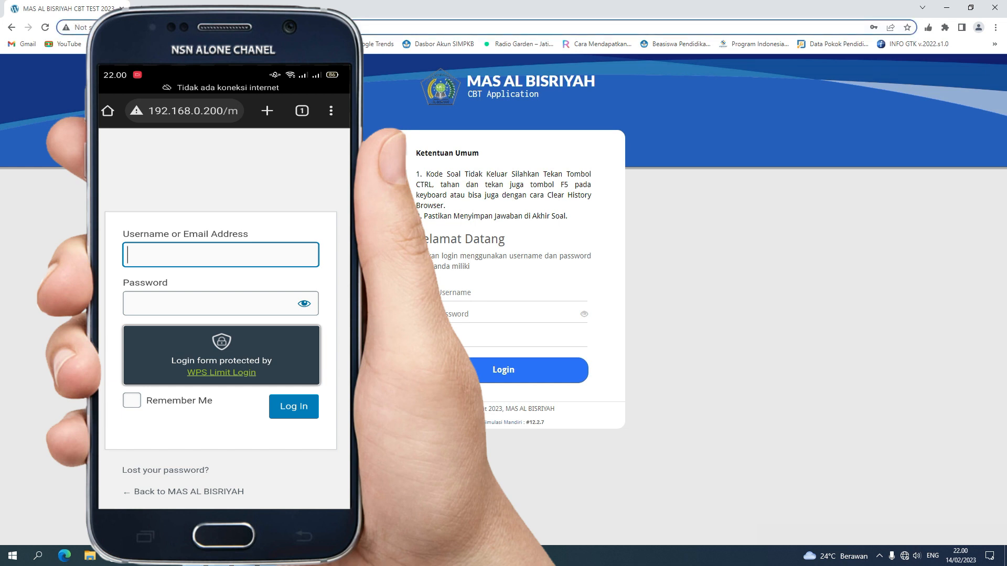
type("192")
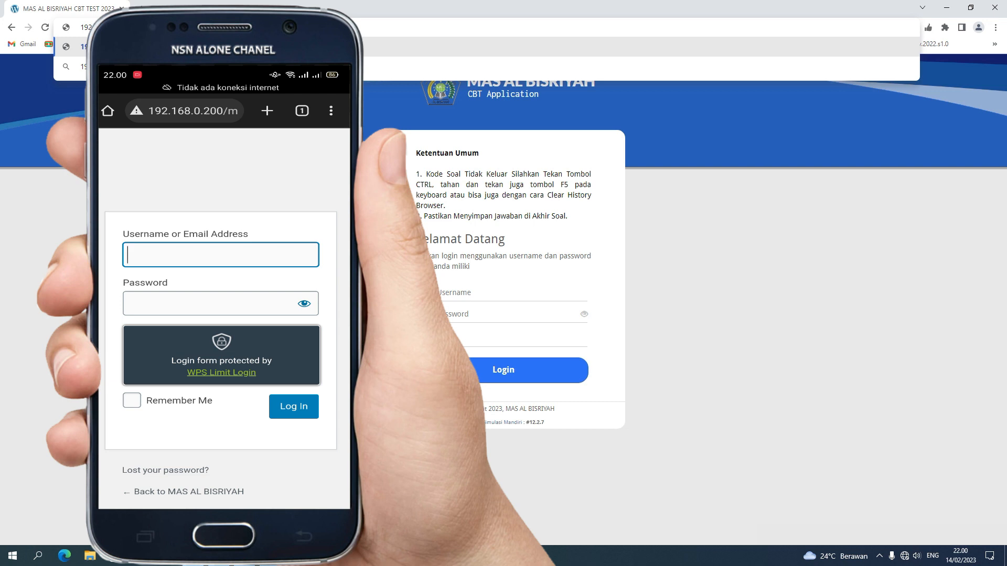
type("0m")
key("Return")
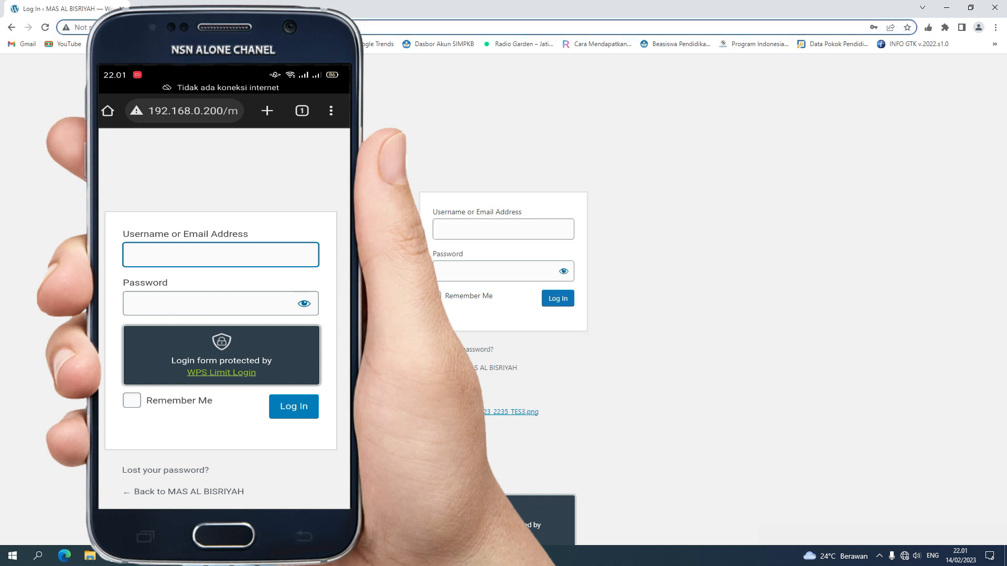
key("ctrl+l")
key("BackSpace")
key("Return")
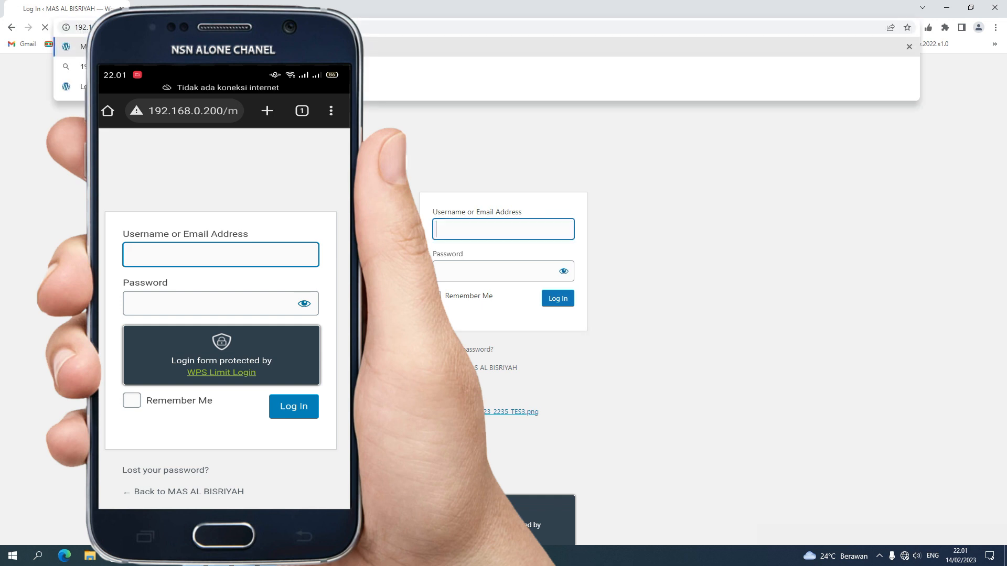